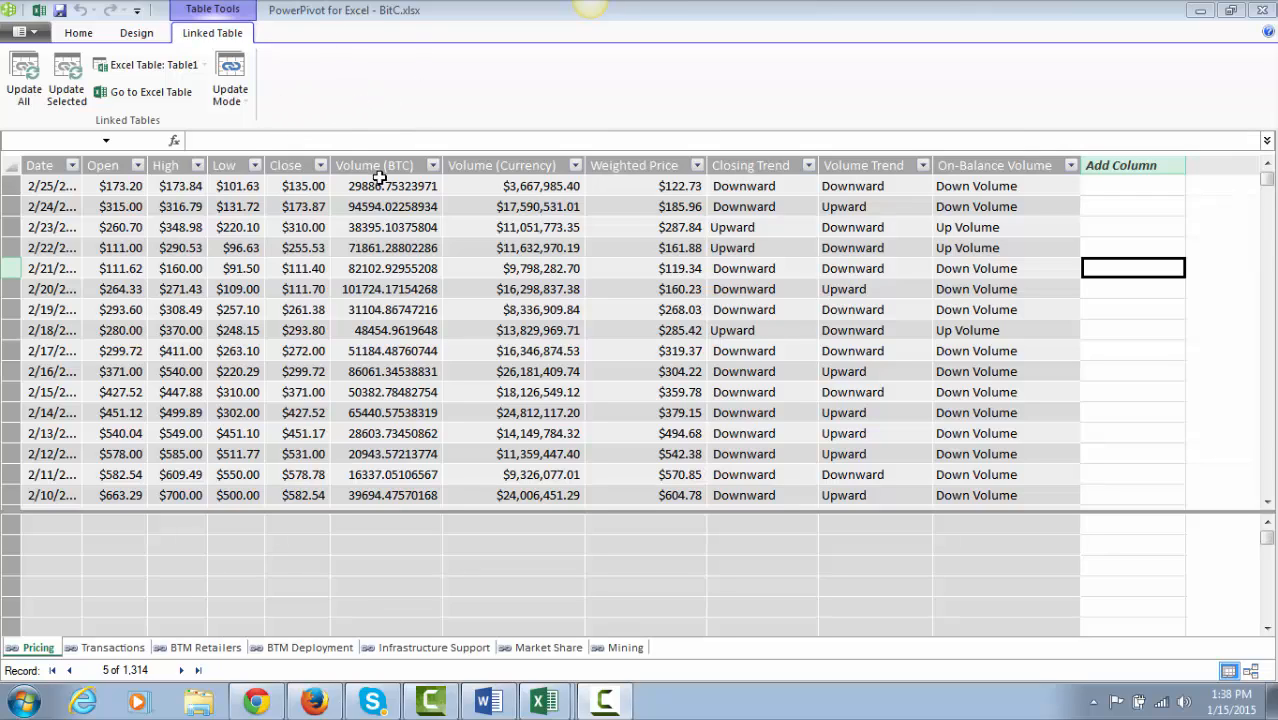
# Step: Go to the linked Excel table, reopen the PowerPivot data model from the workbook, and update all linked tables
pyautogui.click(155, 100)
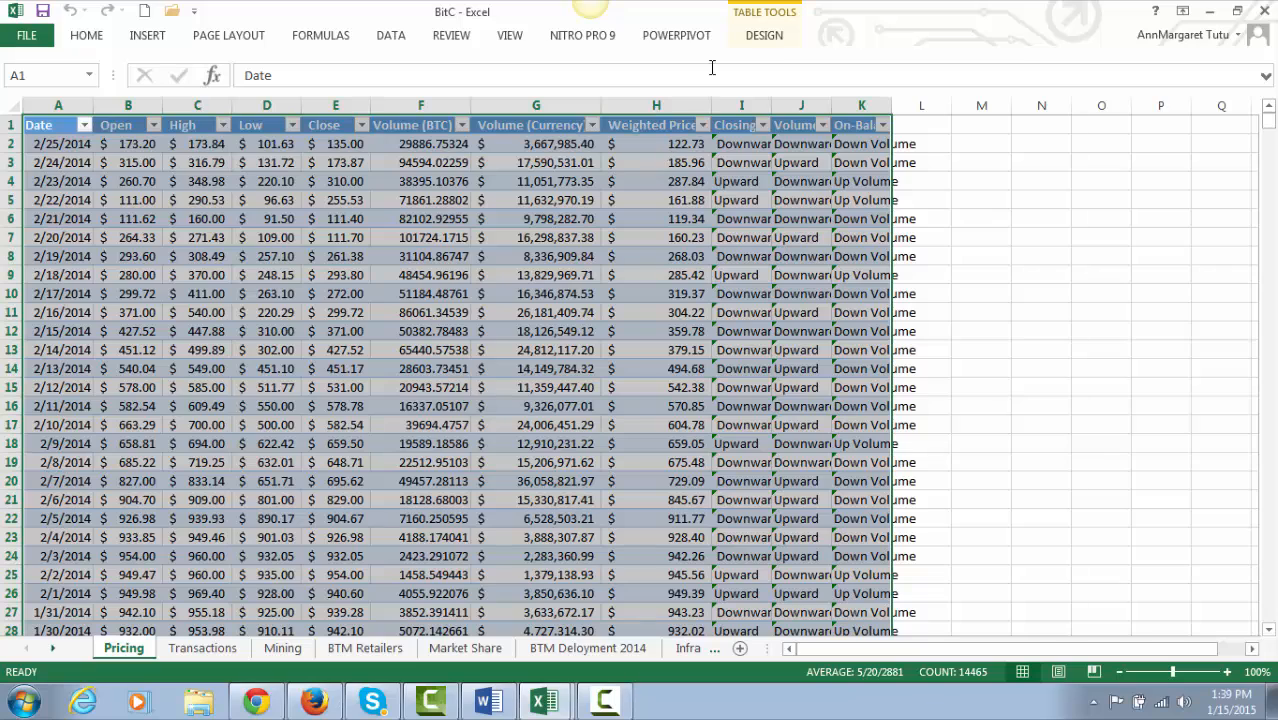
pyautogui.click(680, 38)
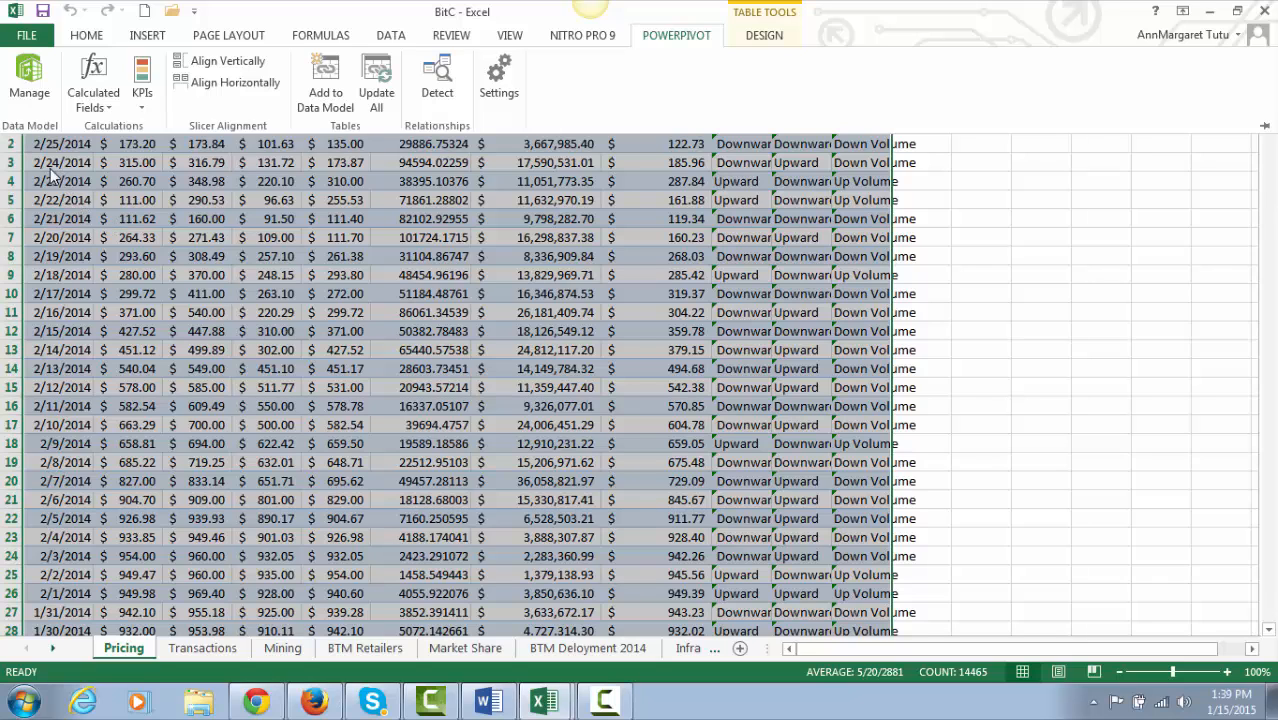
pyautogui.click(29, 80)
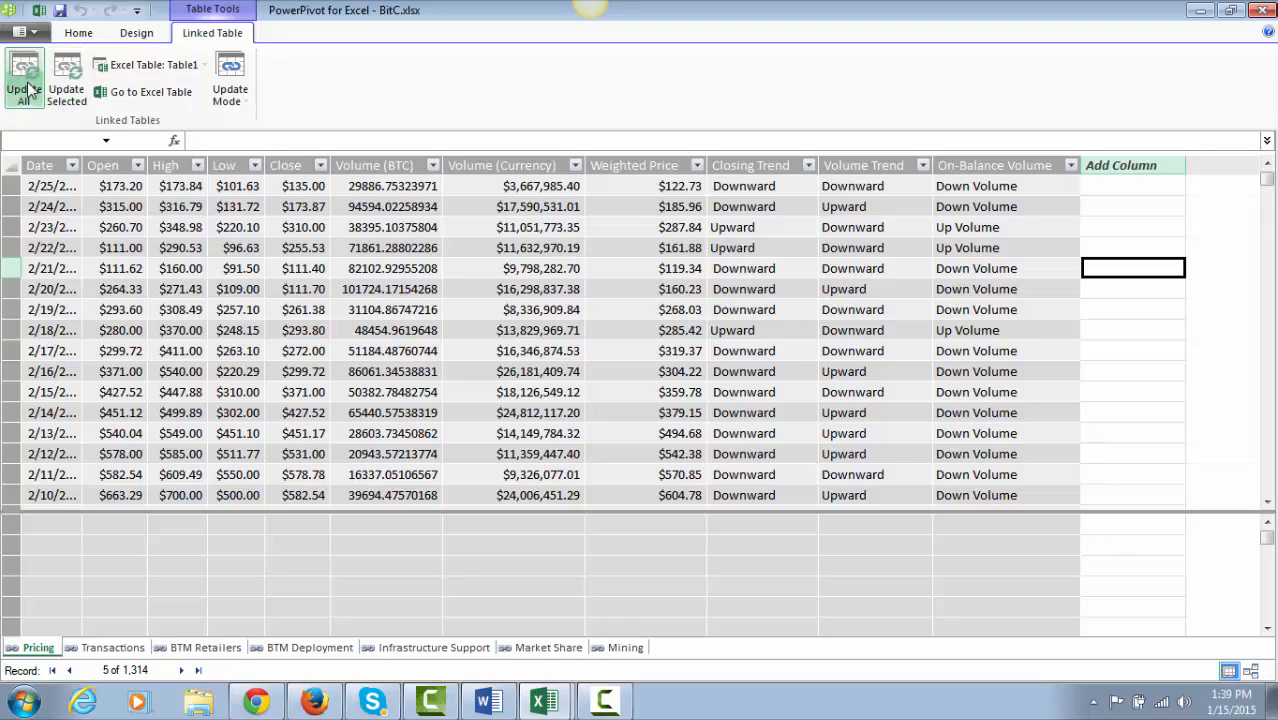
pyautogui.click(25, 90)
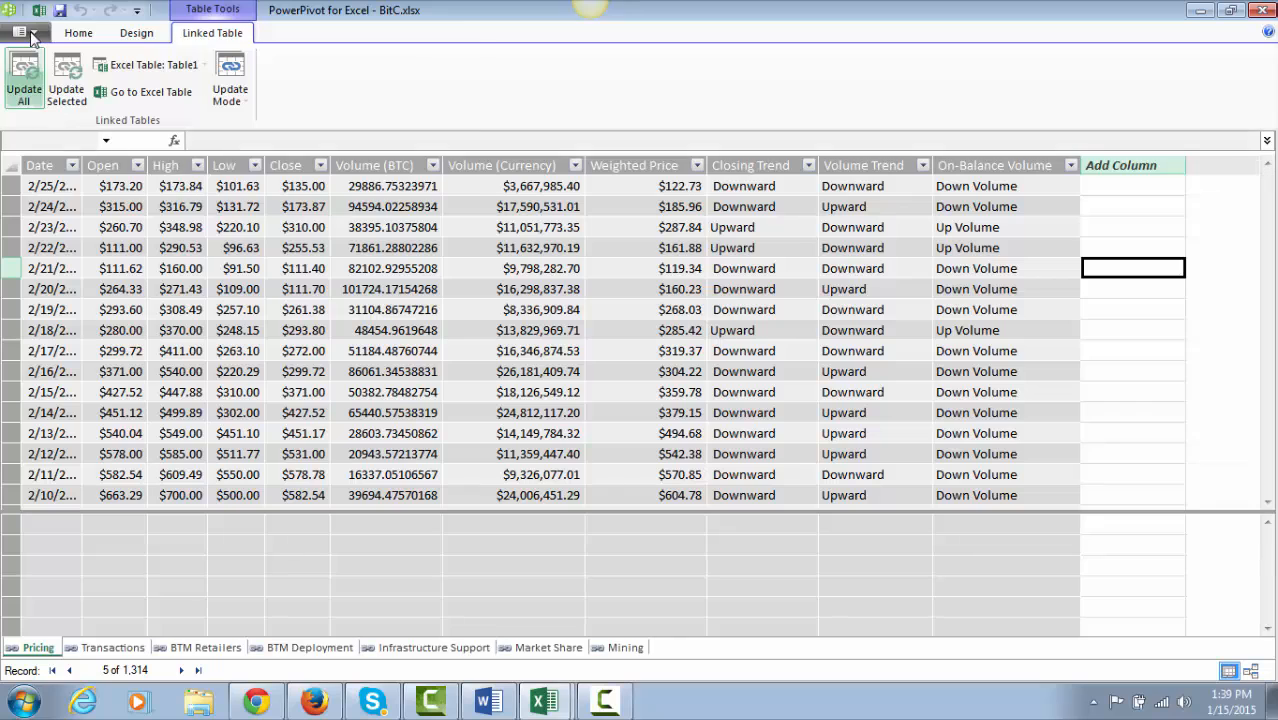
# Step: Save the BitC workbook from the PowerPivot window and minimize Excel
pyautogui.click(30, 34)
pyautogui.click(50, 62)
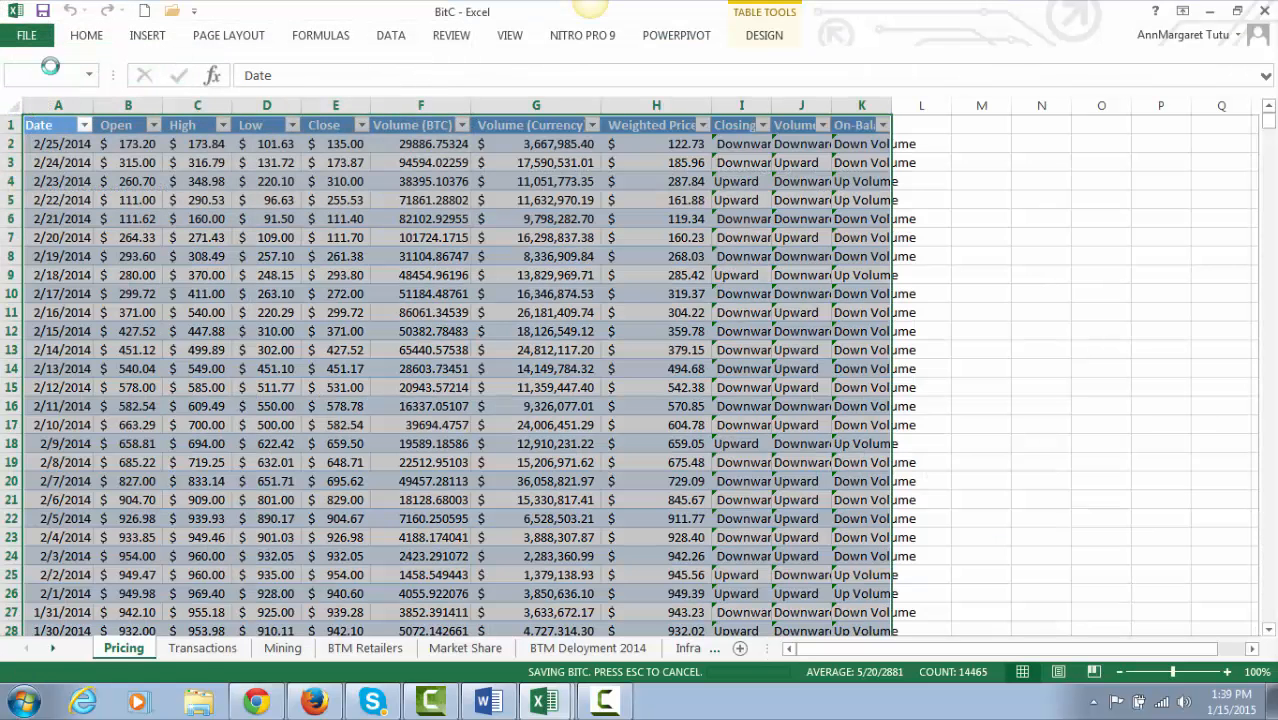
pyautogui.click(1208, 12)
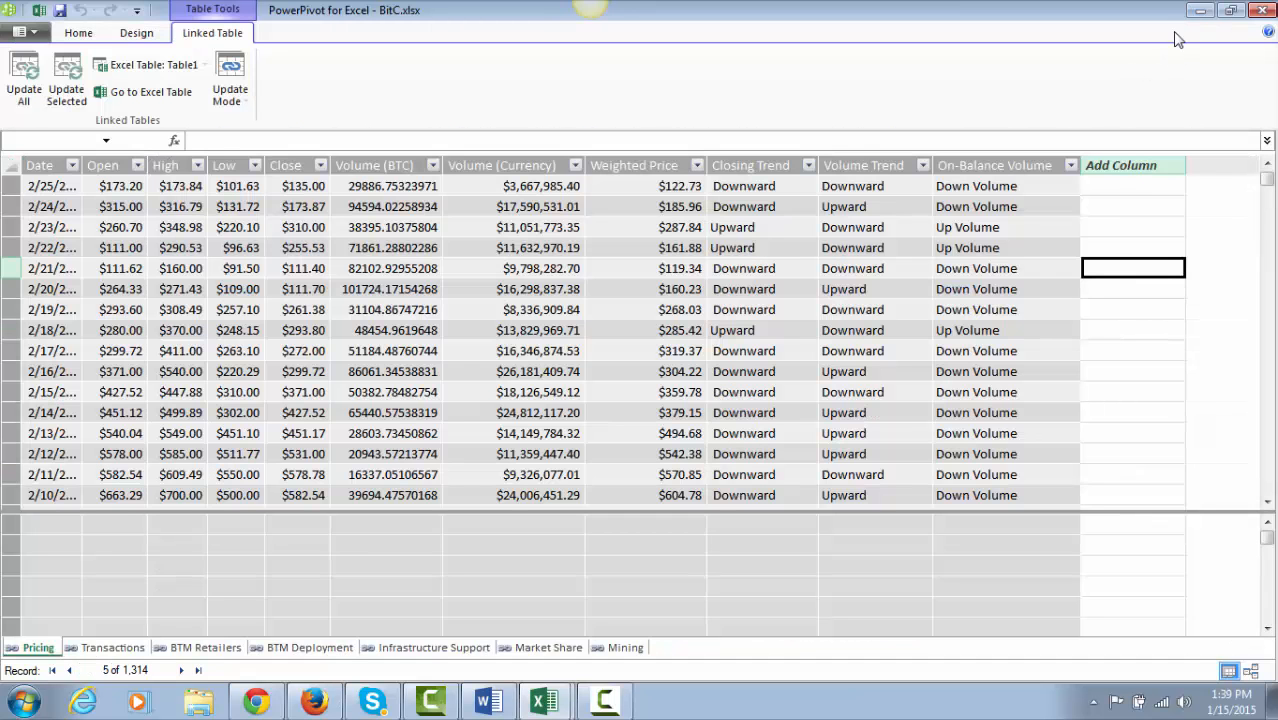
# Step: Switch to VISART in Firefox and upload the BitC Excel file from the local computer through the data import wizard
pyautogui.click(333, 706)
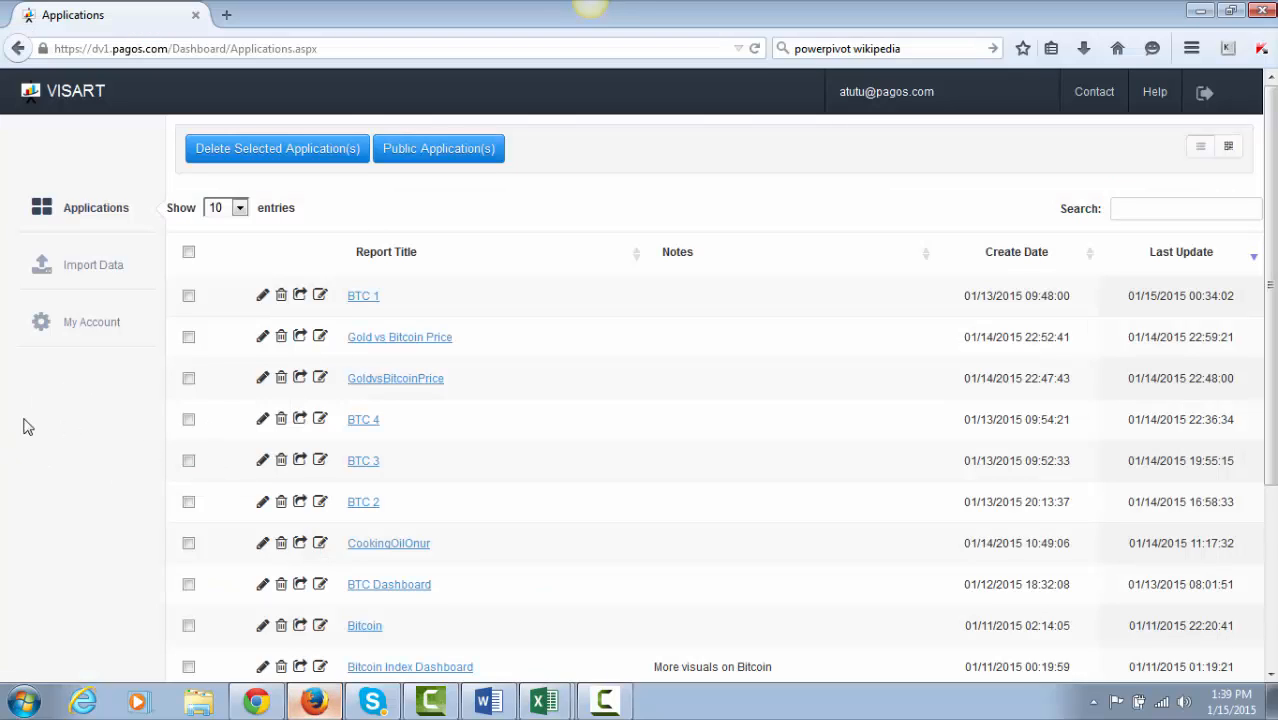
pyautogui.click(96, 274)
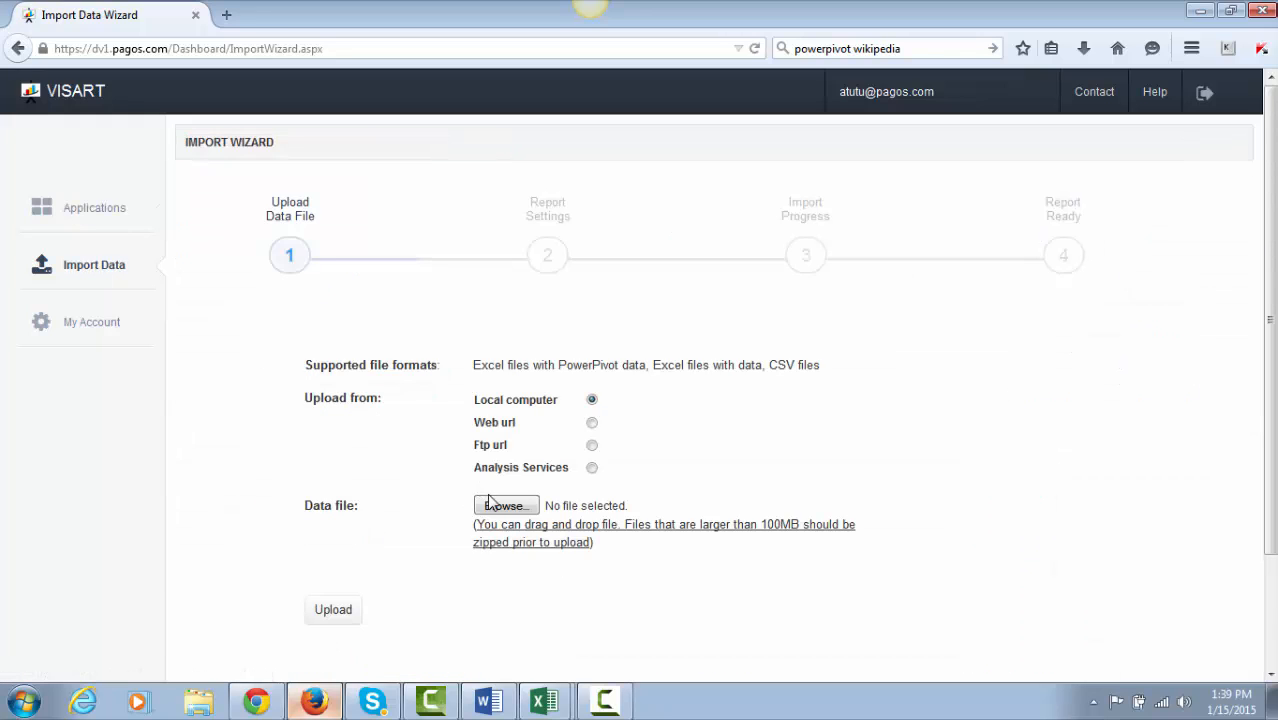
pyautogui.click(505, 506)
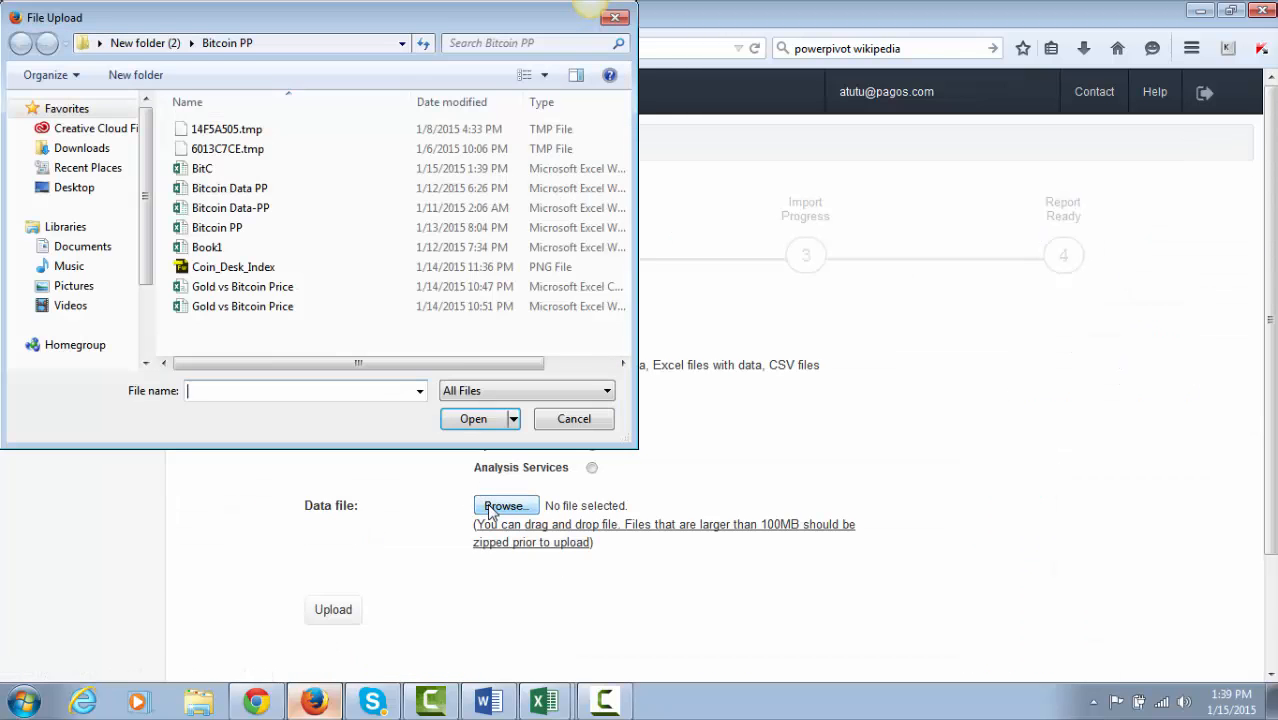
pyautogui.click(207, 171)
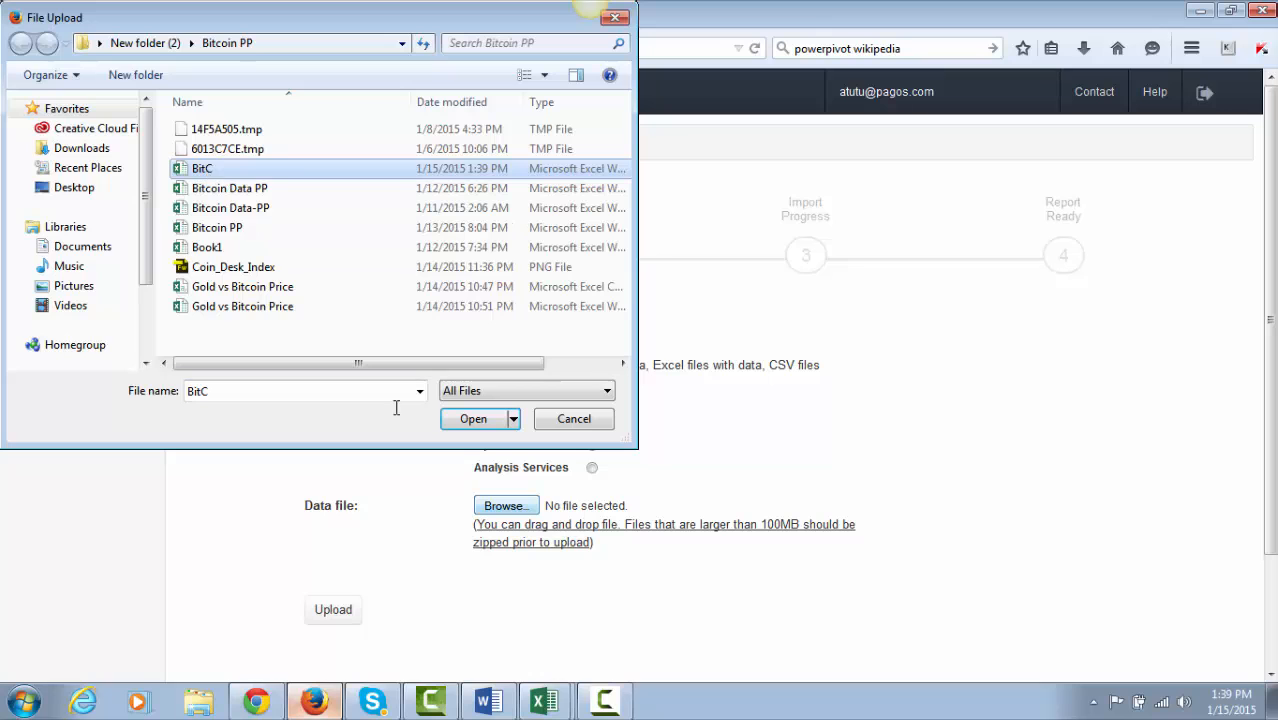
pyautogui.click(477, 419)
pyautogui.click(334, 611)
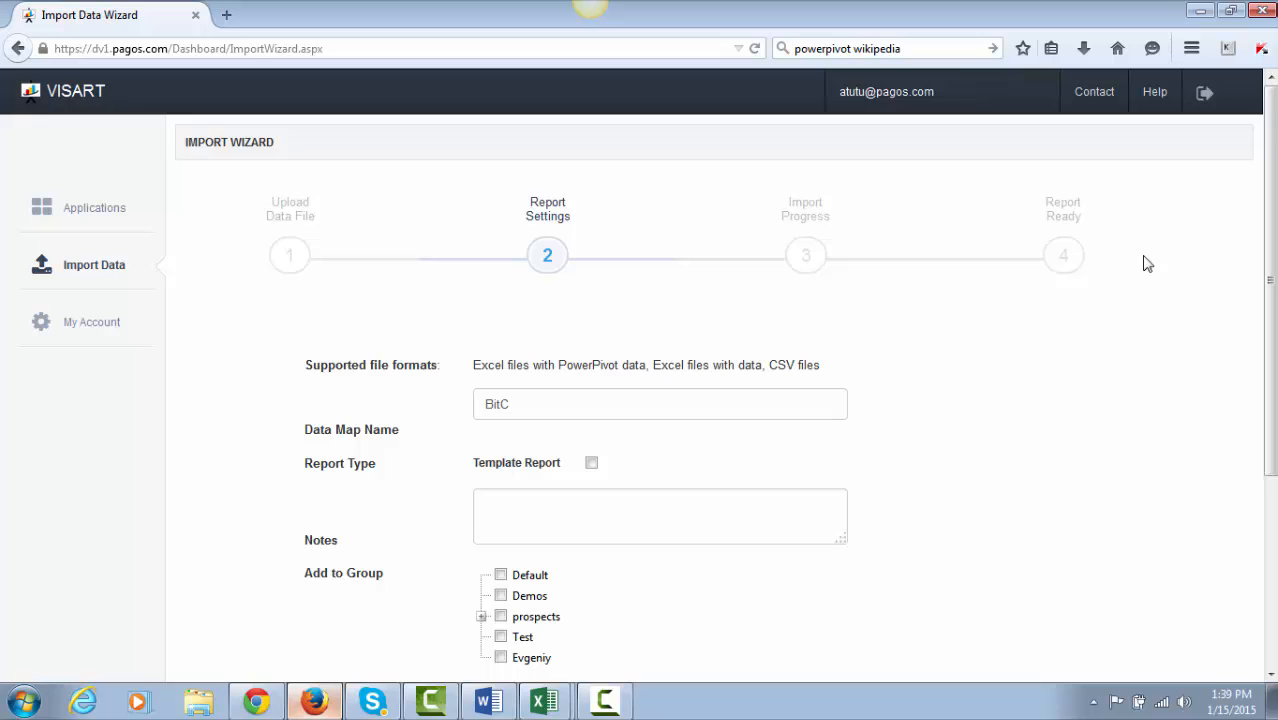
# Step: Add the BitC report to the Default group and finish the import to create its dashboard
pyautogui.scroll(-4, 1200, 300)
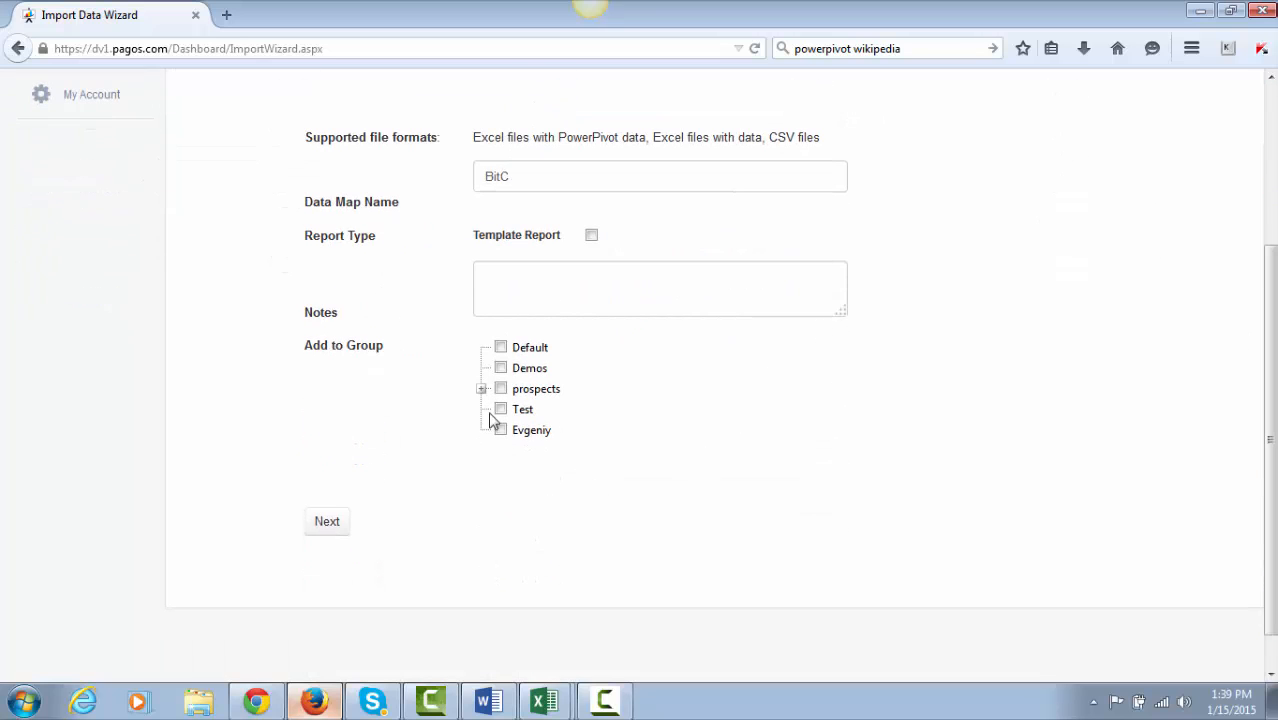
pyautogui.click(501, 347)
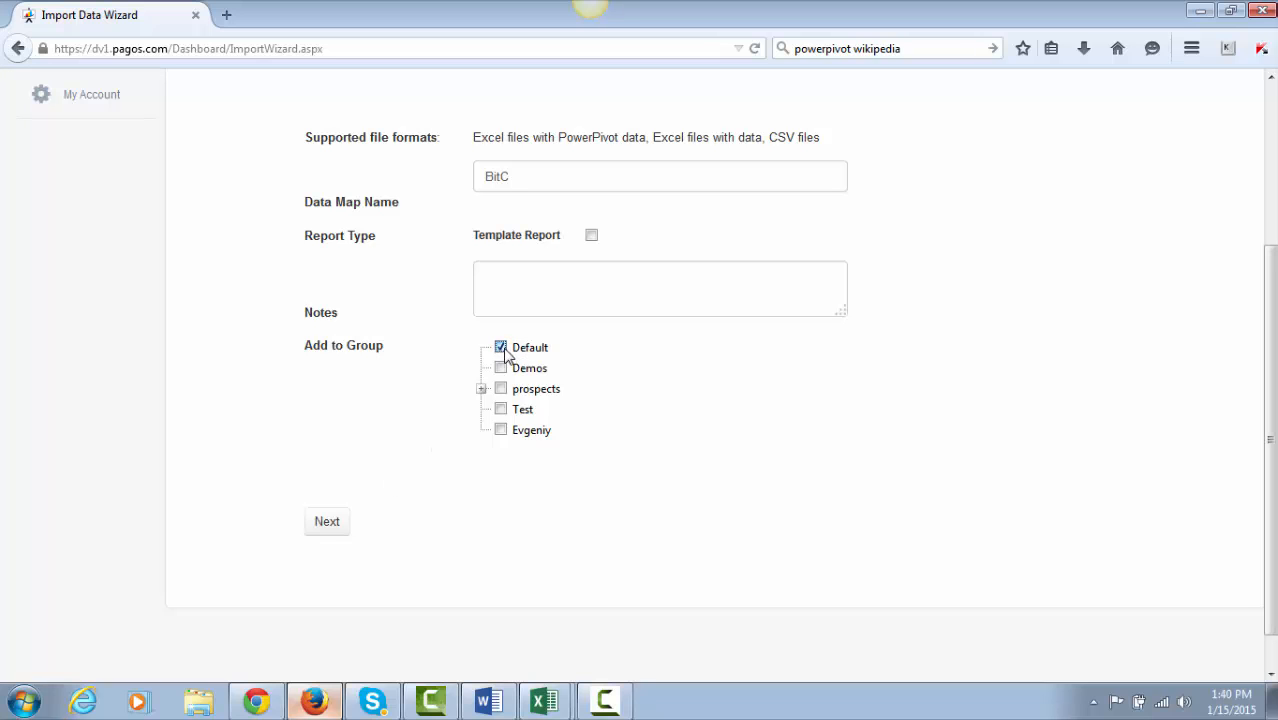
pyautogui.click(333, 528)
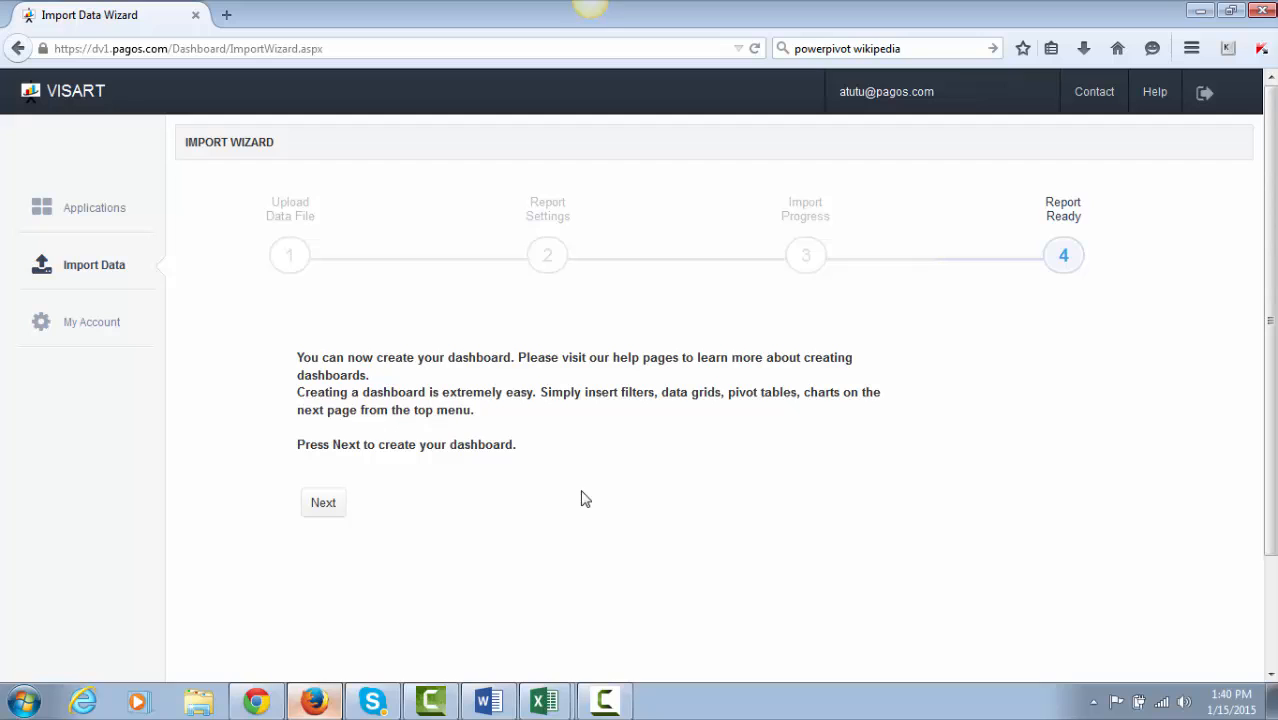
pyautogui.click(329, 509)
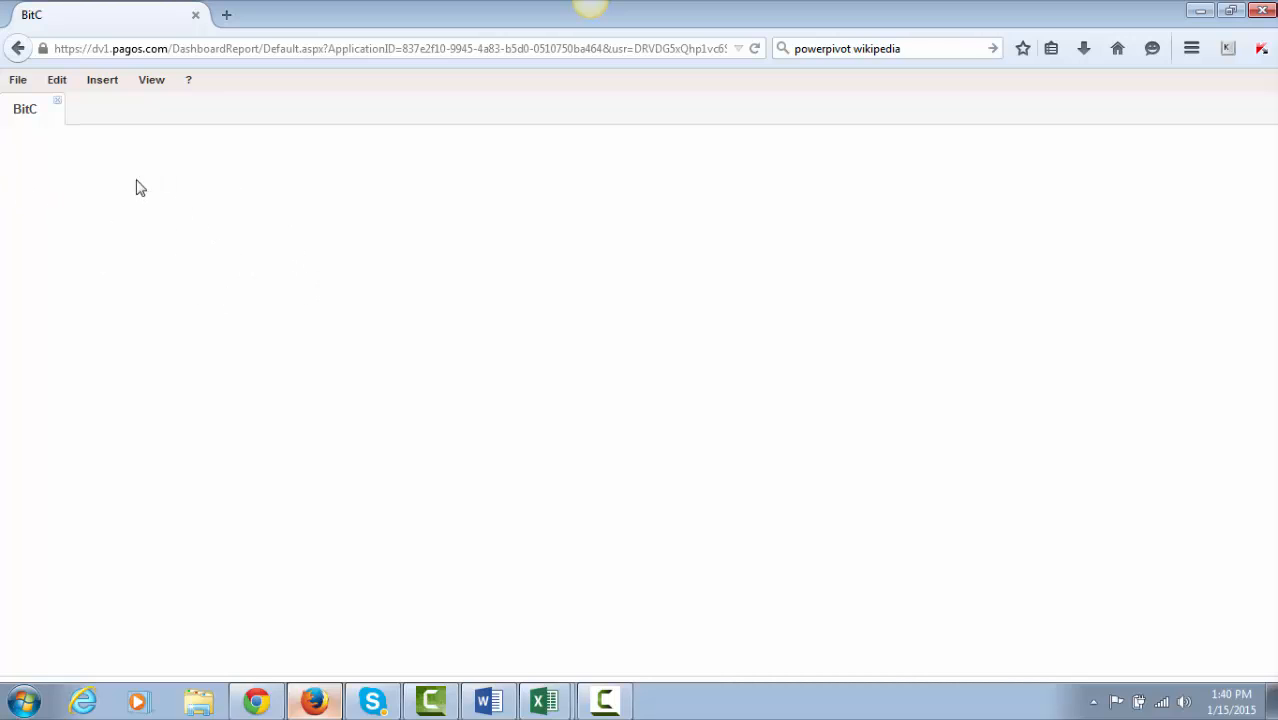
# Step: Insert a calculated field named BTM Country Count on the BTM Deployment table with the expression =COUNT('BTM Deployment'[ATMs])
pyautogui.click(103, 86)
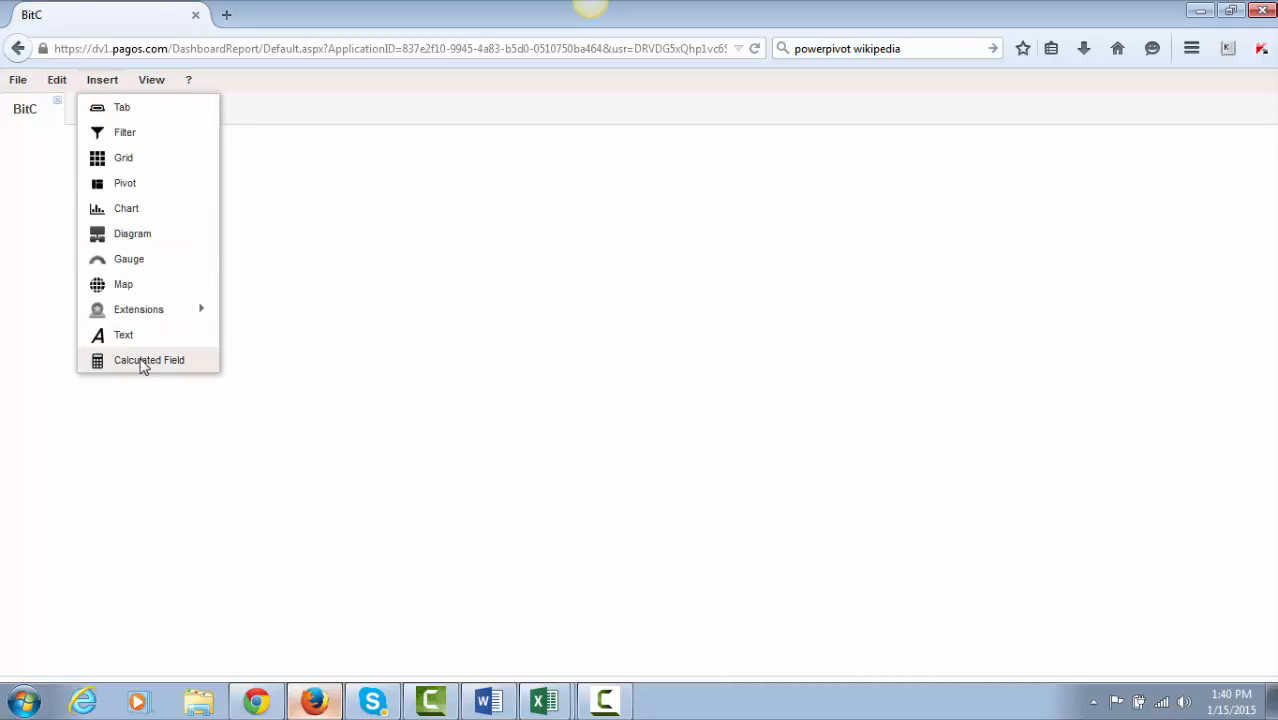
pyautogui.click(137, 362)
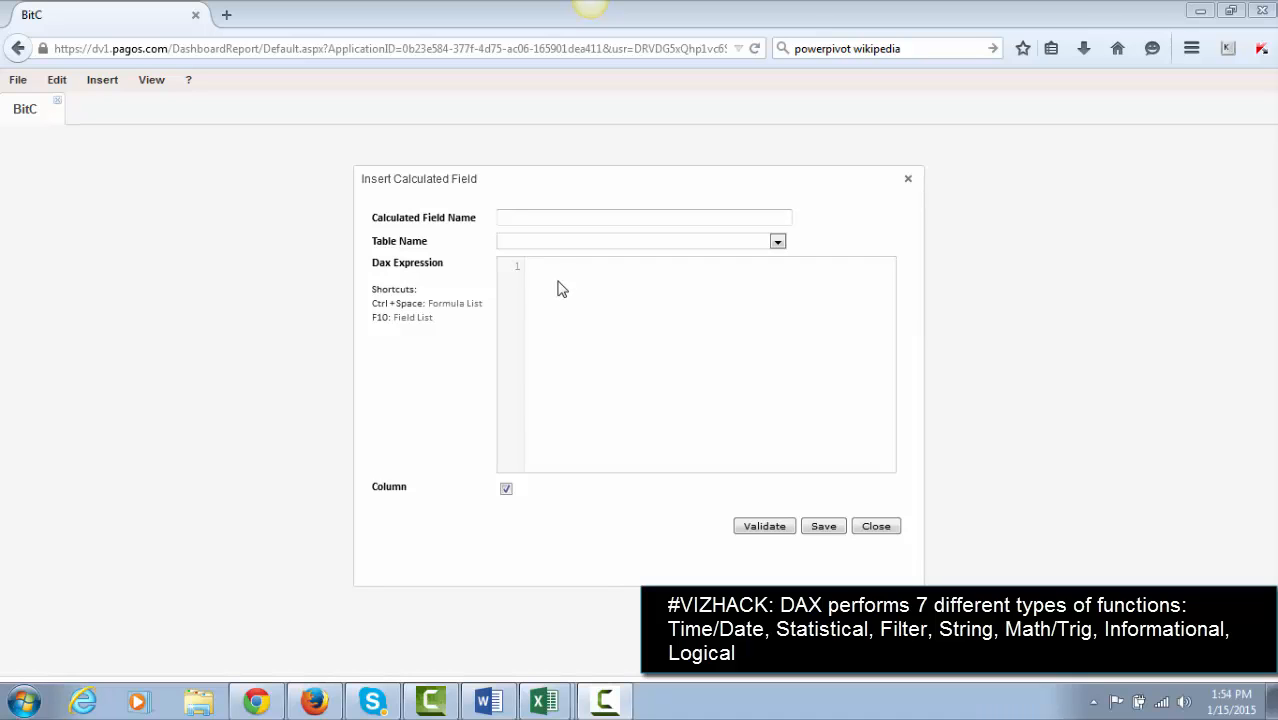
pyautogui.click(553, 269)
pyautogui.click(778, 244)
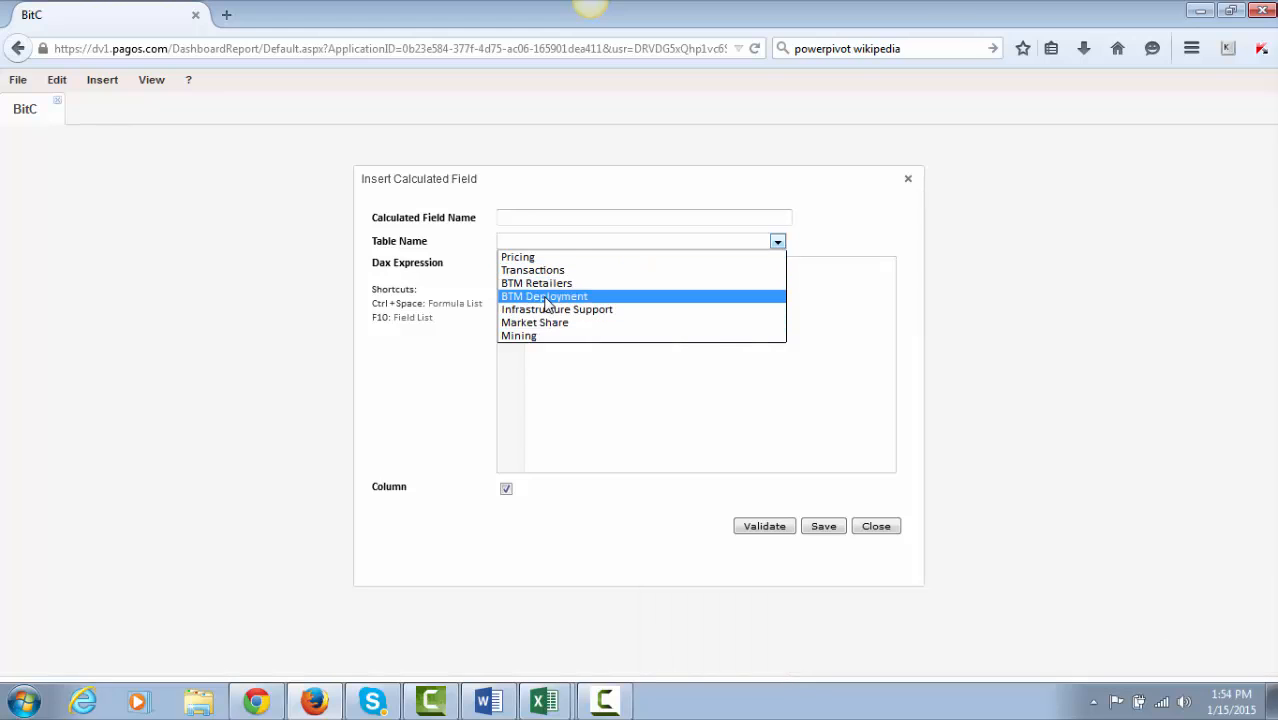
pyautogui.click(546, 297)
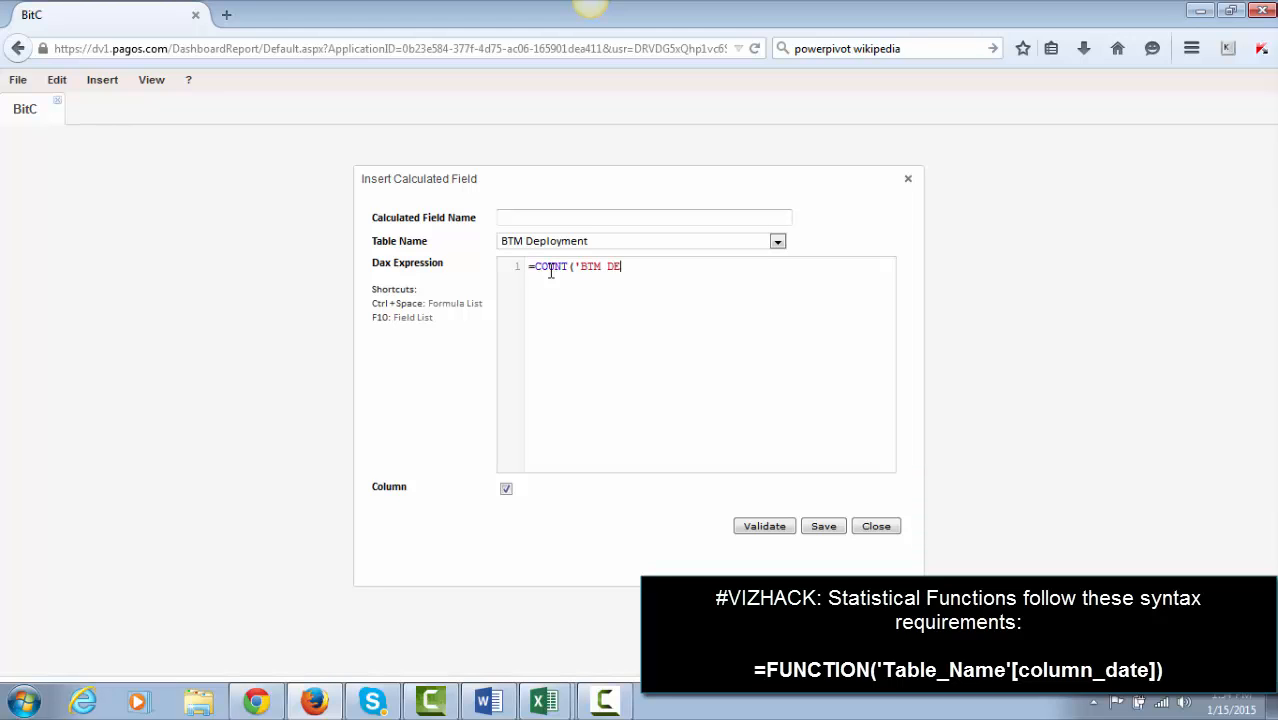
pyautogui.write("eployment'[ATMs")
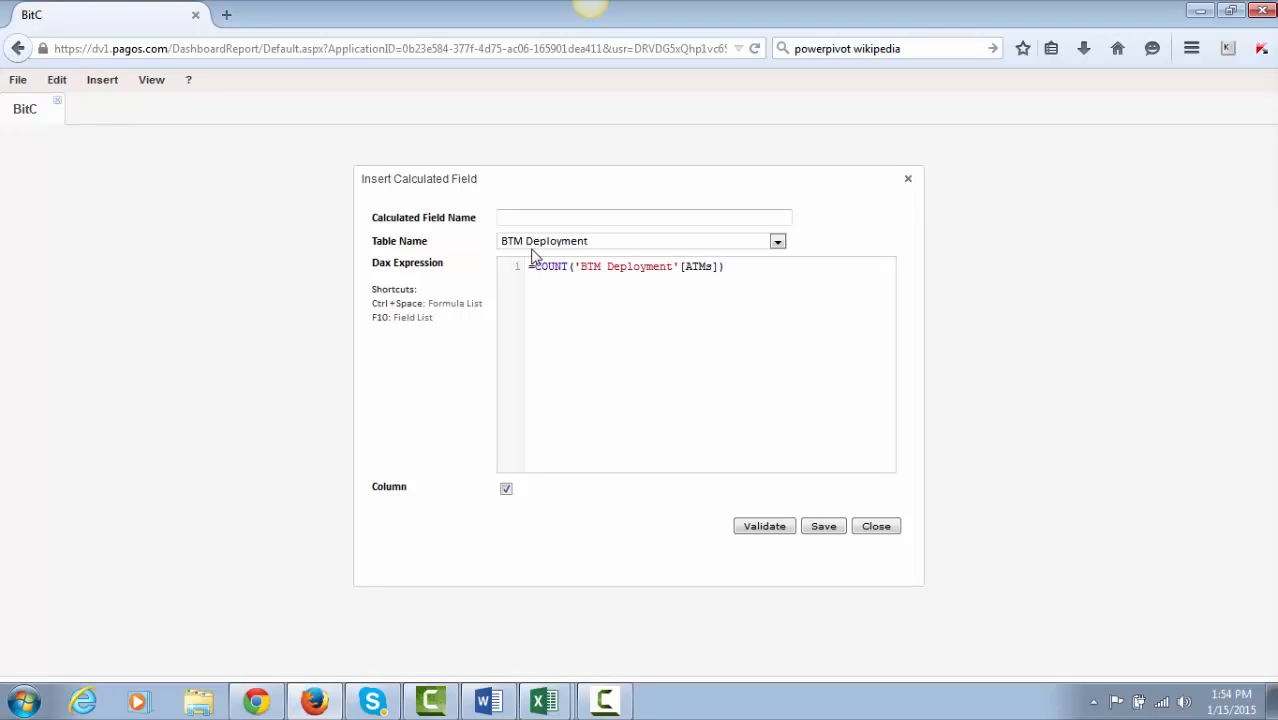
pyautogui.click(533, 214)
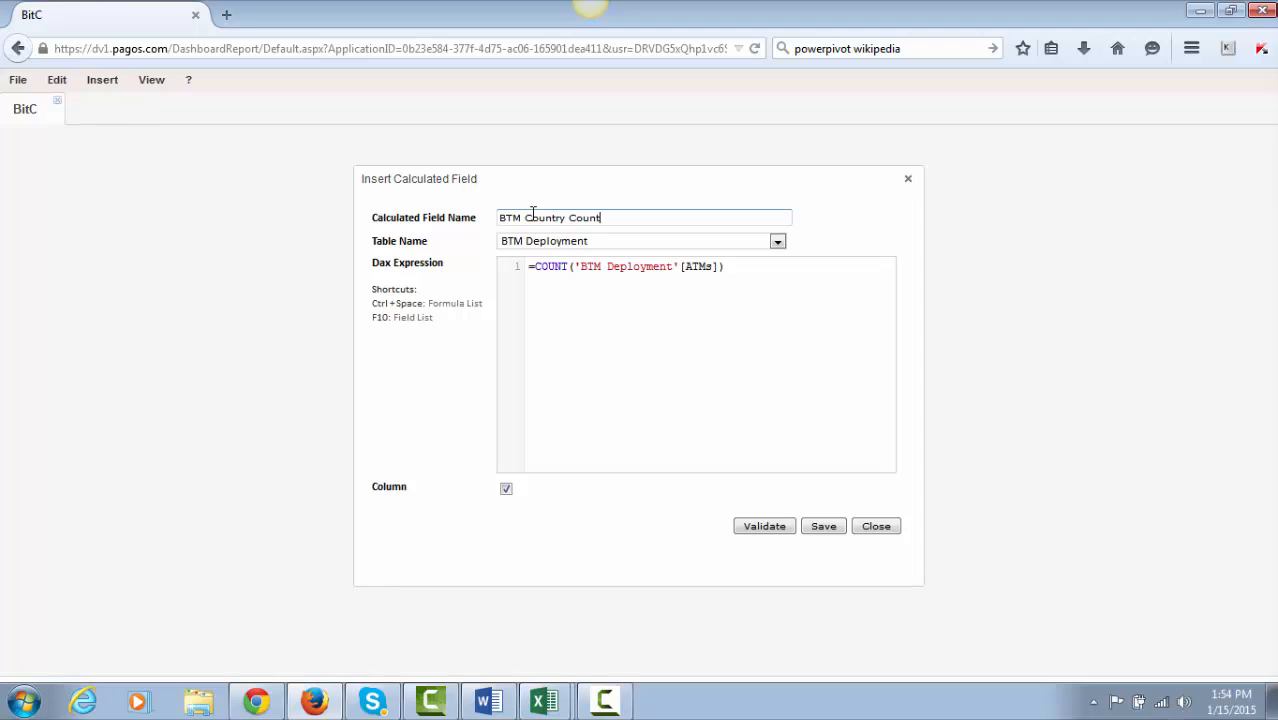
# Step: Validate and save the BTM Country Count field, and check its entry in the list of calculated fields
pyautogui.click(757, 528)
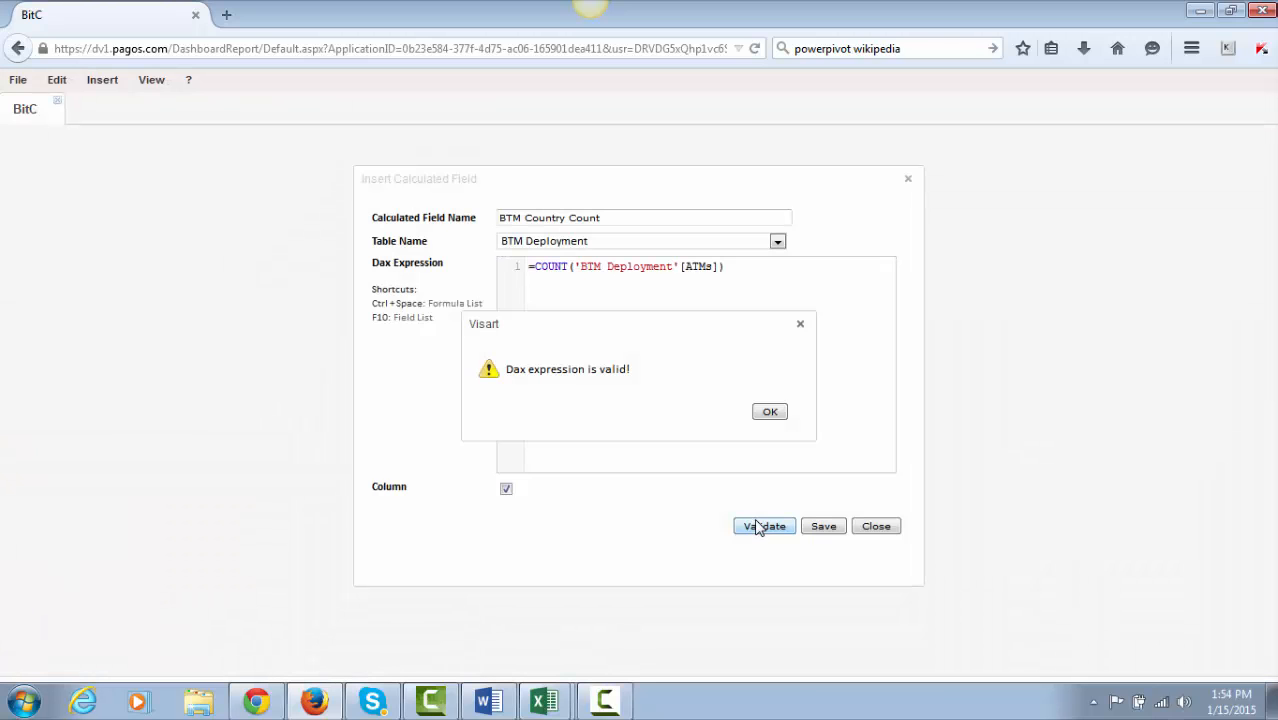
pyautogui.click(767, 415)
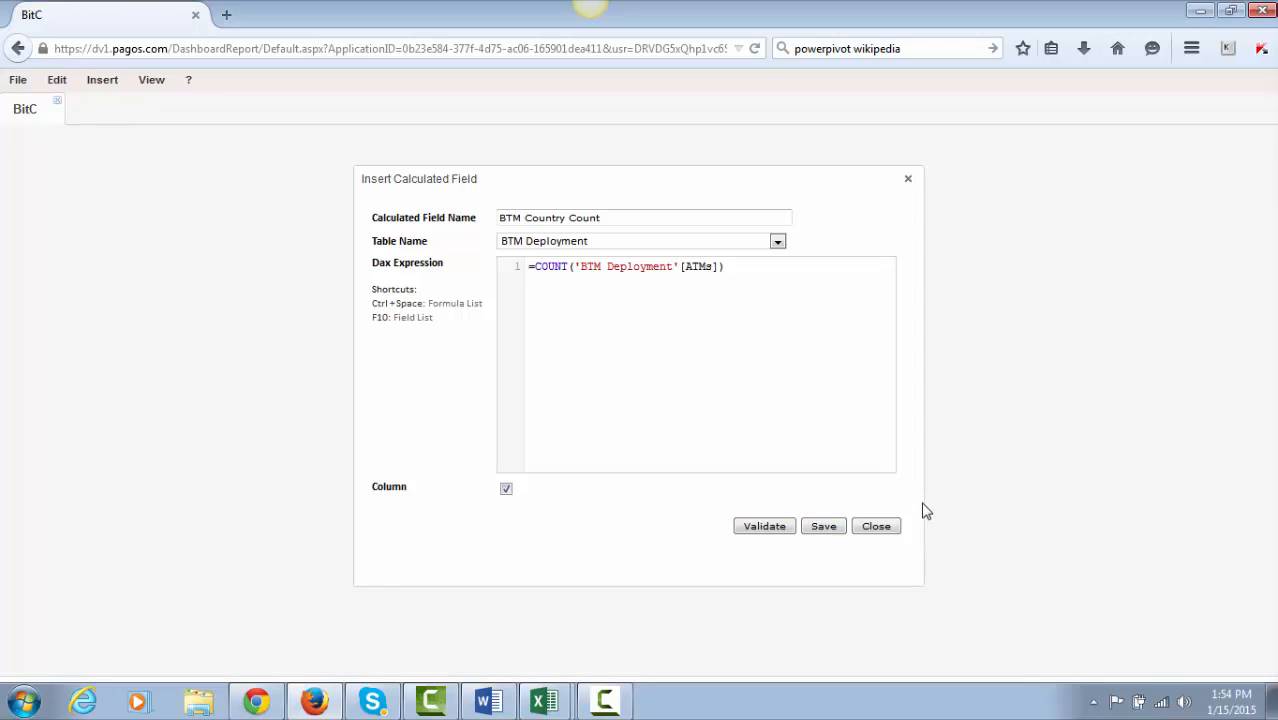
pyautogui.click(825, 530)
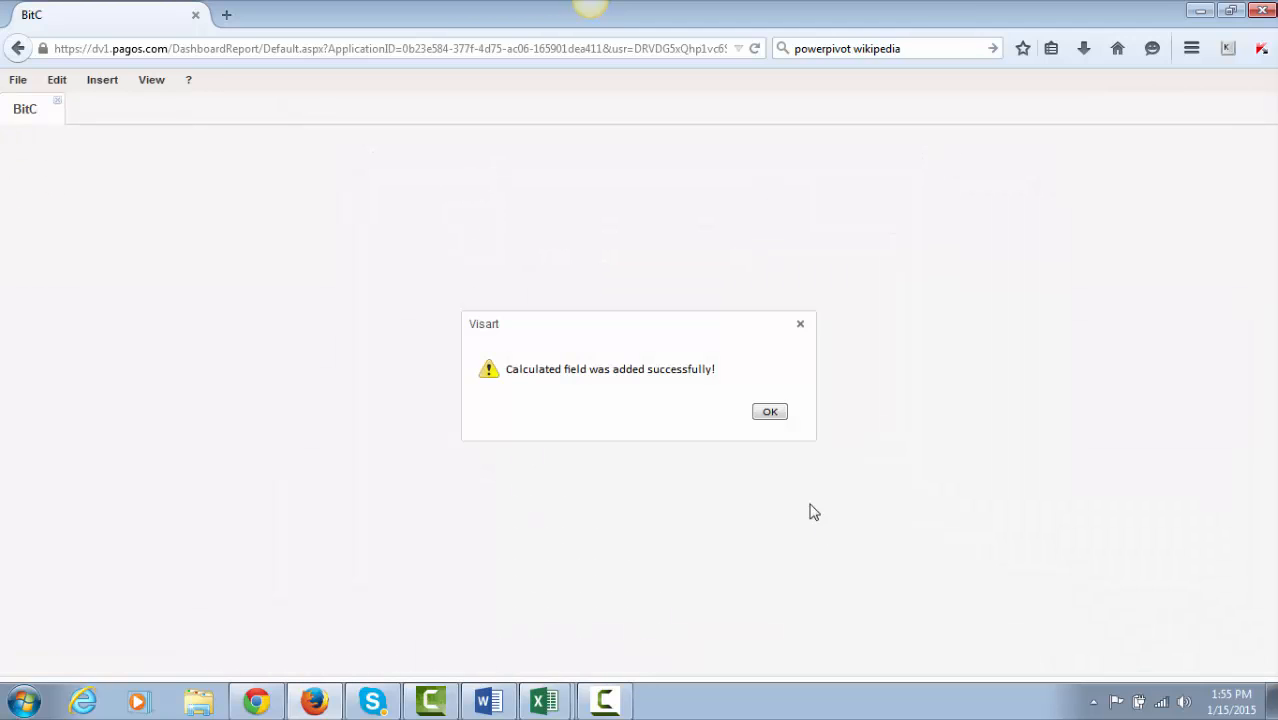
pyautogui.click(773, 415)
pyautogui.click(57, 82)
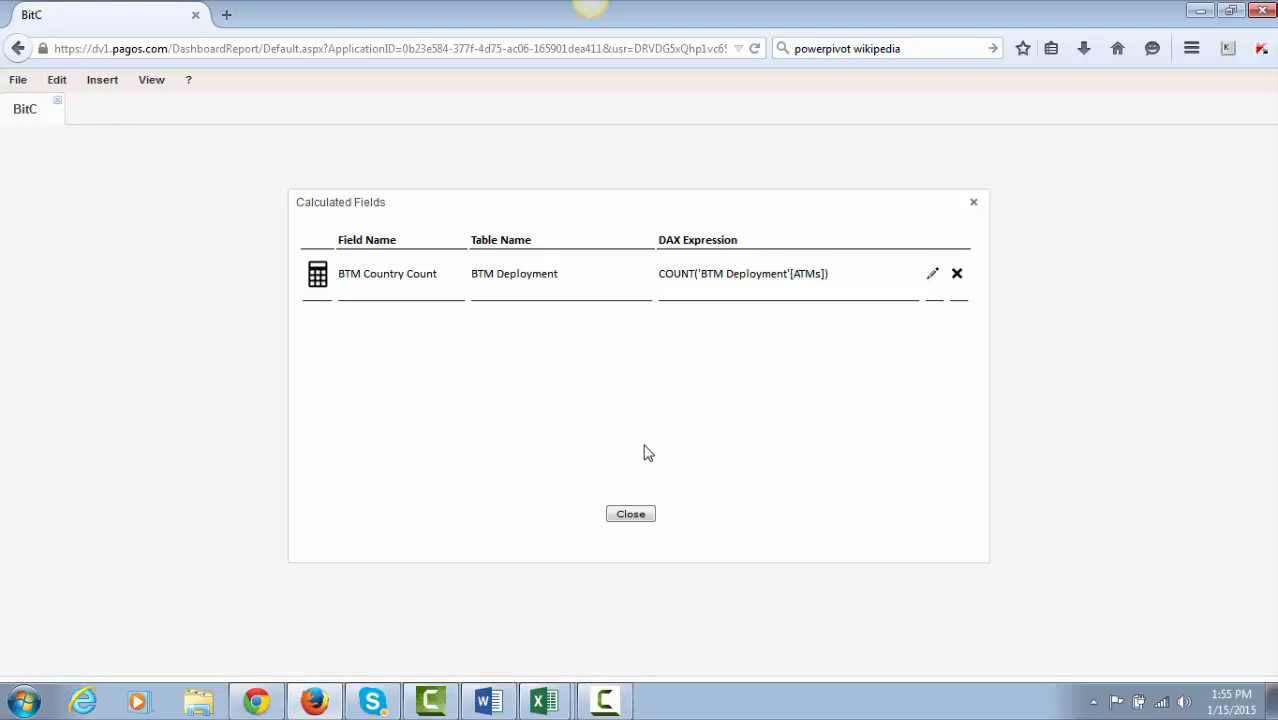
pyautogui.click(627, 517)
# Step: Insert a calculated field named BTM Mode Count on the BTM Deployment table with the expression =DISTINCTCOUNT('BTM Deployment'[ATMs])
pyautogui.click(111, 86)
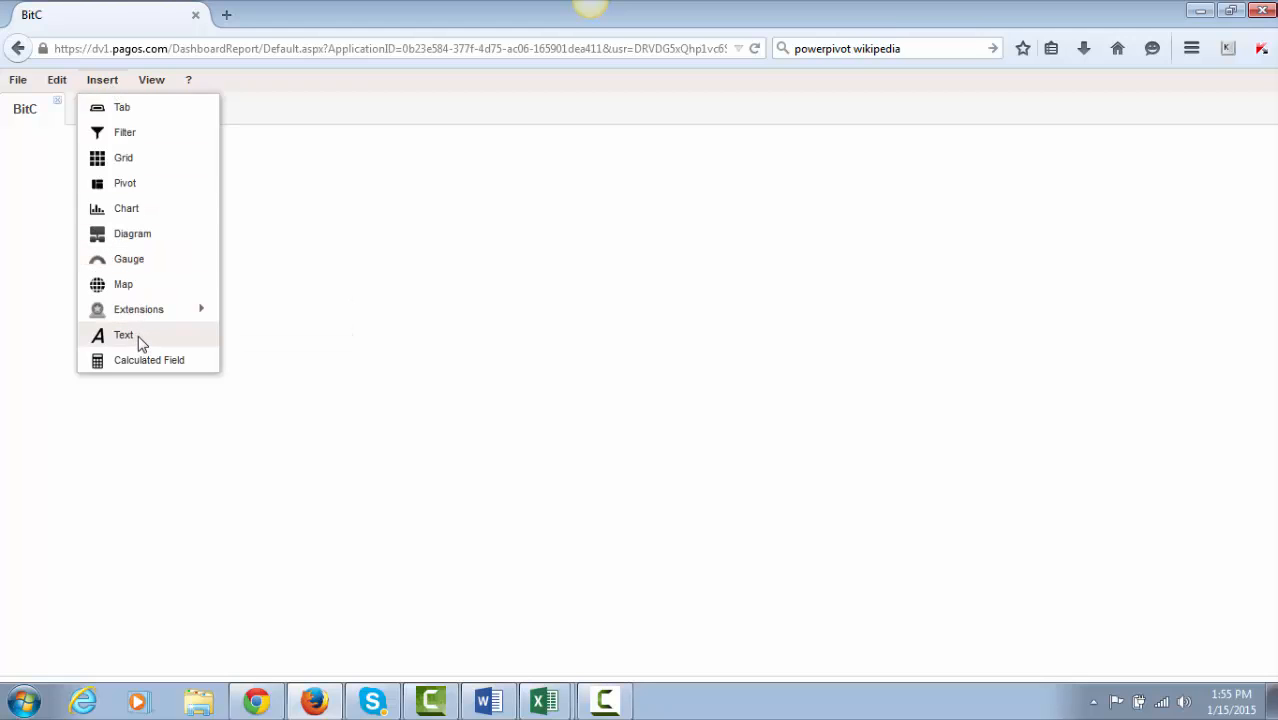
pyautogui.click(149, 362)
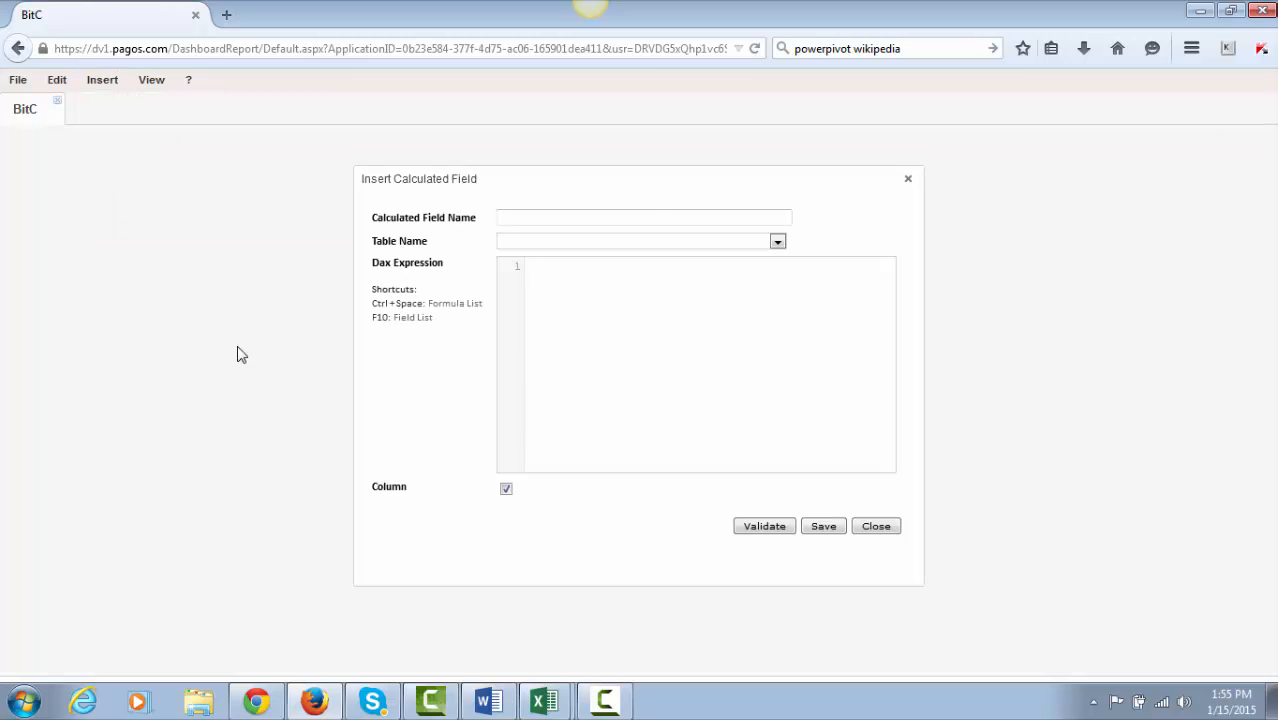
pyautogui.click(584, 218)
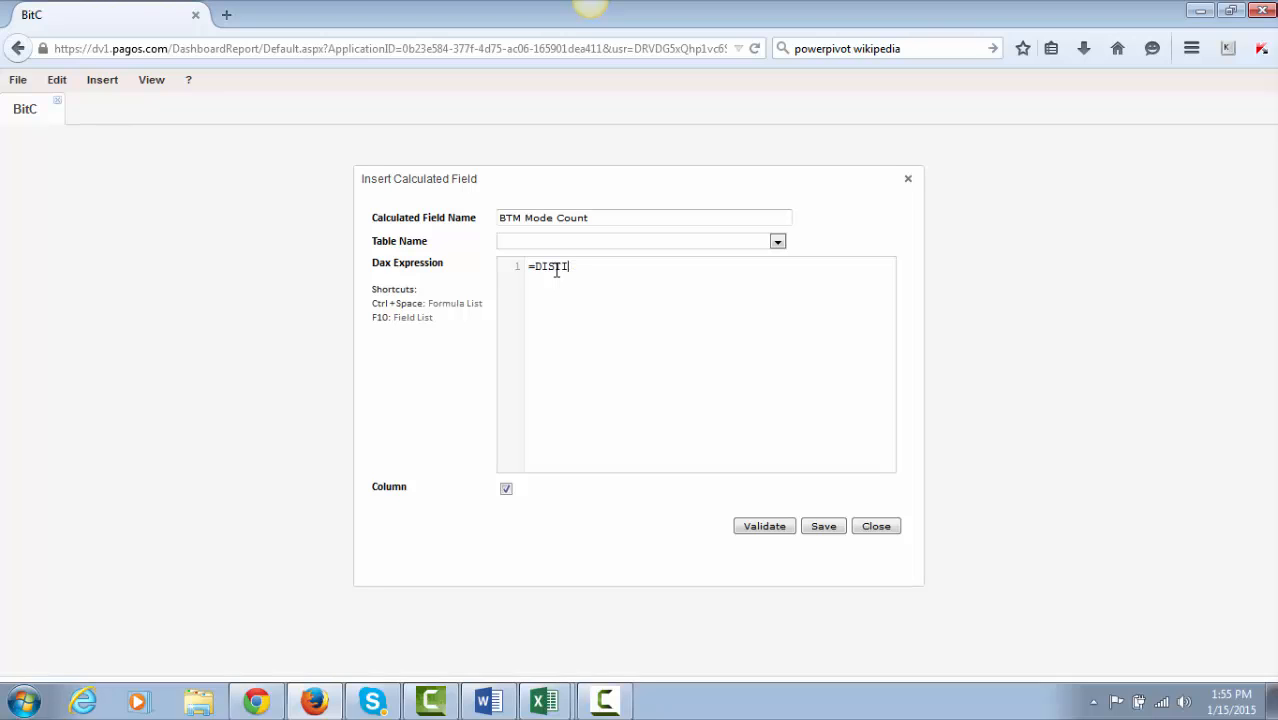
pyautogui.write("TCOUNT('BTM Deployment'[ATMs")
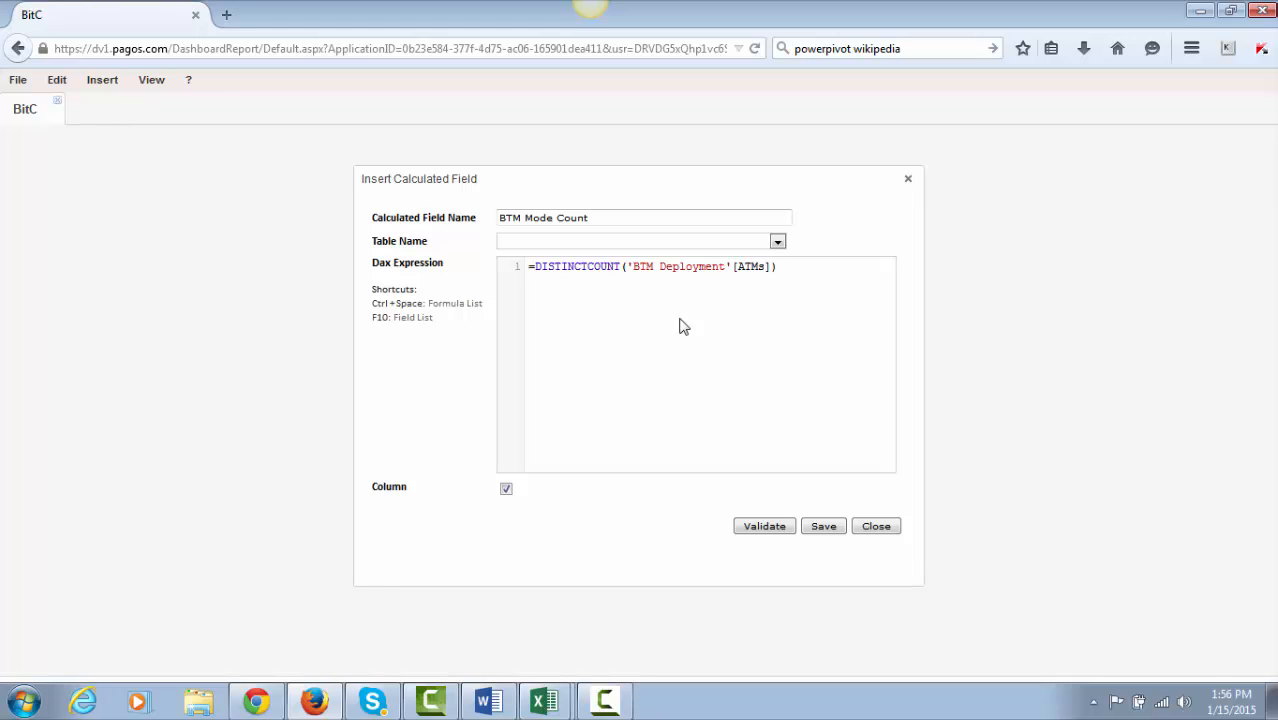
pyautogui.click(777, 242)
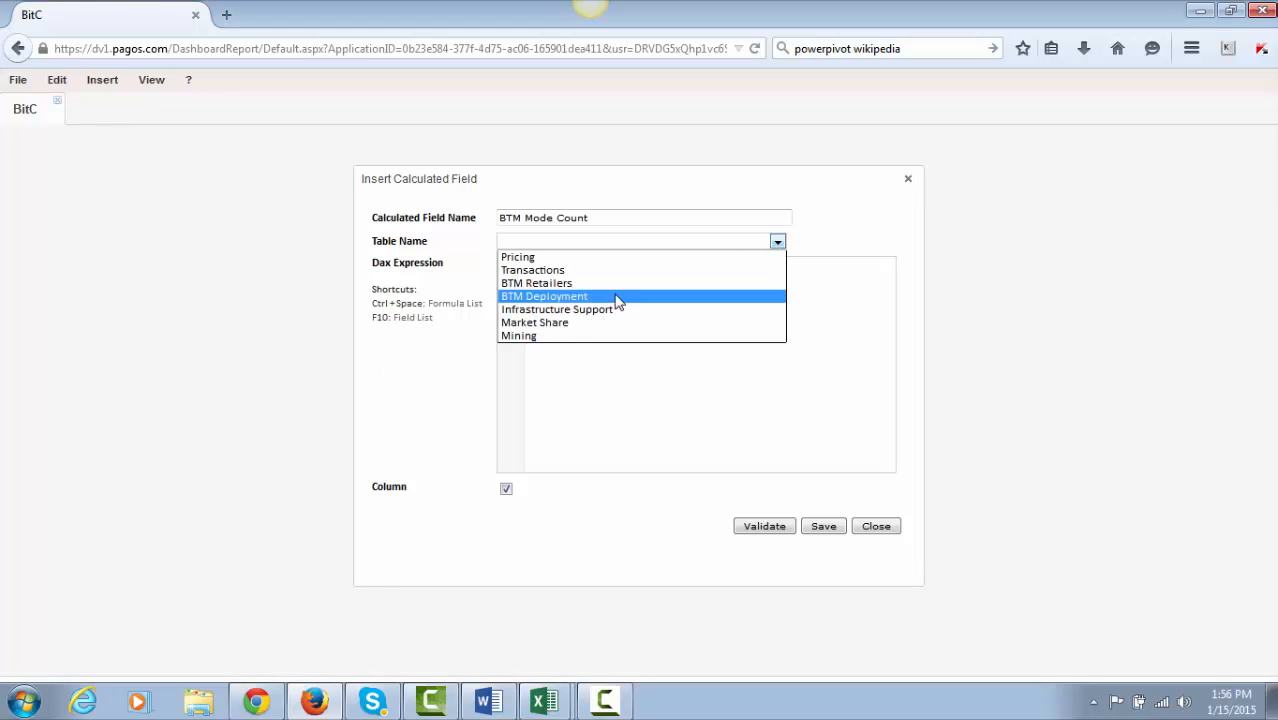
pyautogui.click(585, 297)
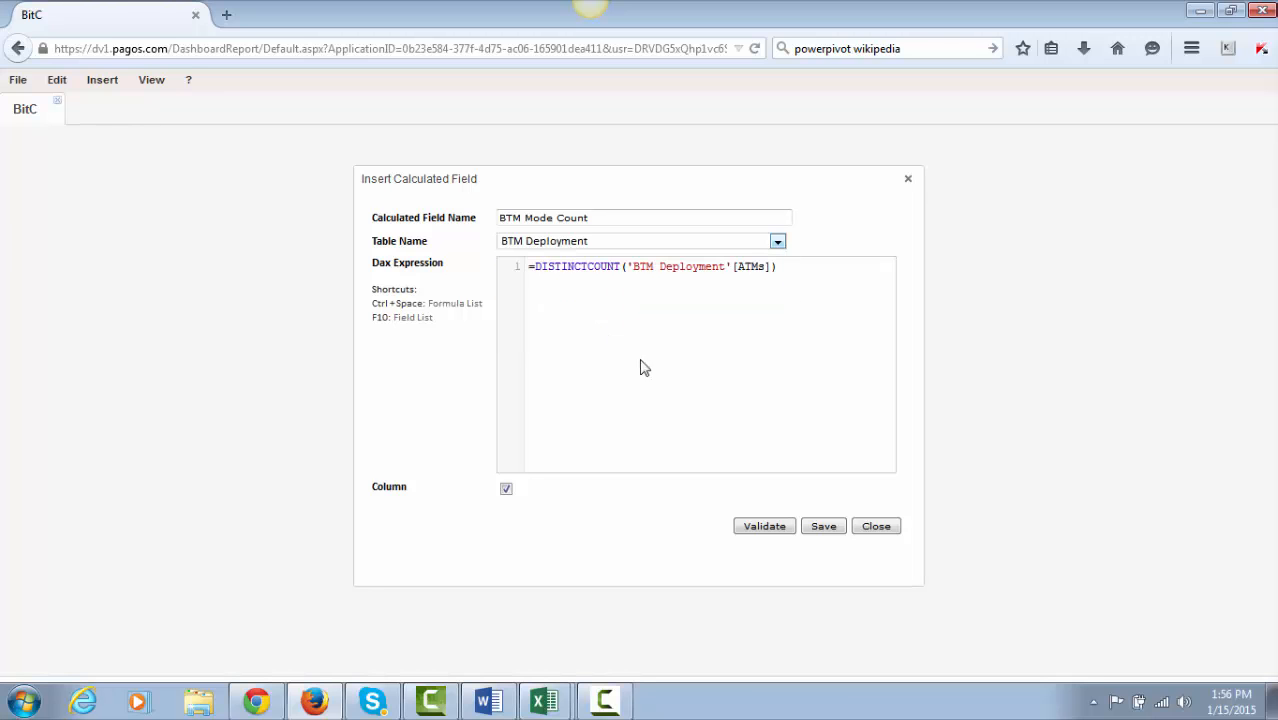
# Step: Validate and save the BTM Mode Count field, and open the list of calculated fields to check it
pyautogui.click(785, 528)
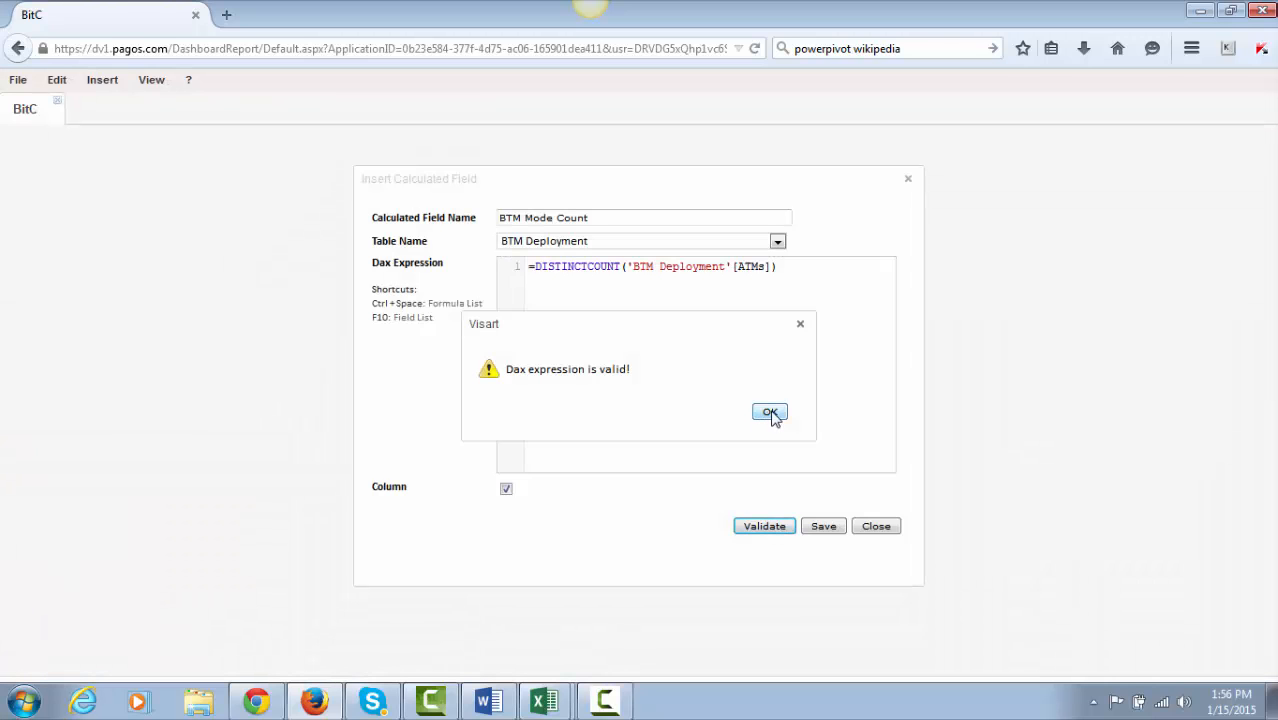
pyautogui.click(772, 414)
pyautogui.click(818, 527)
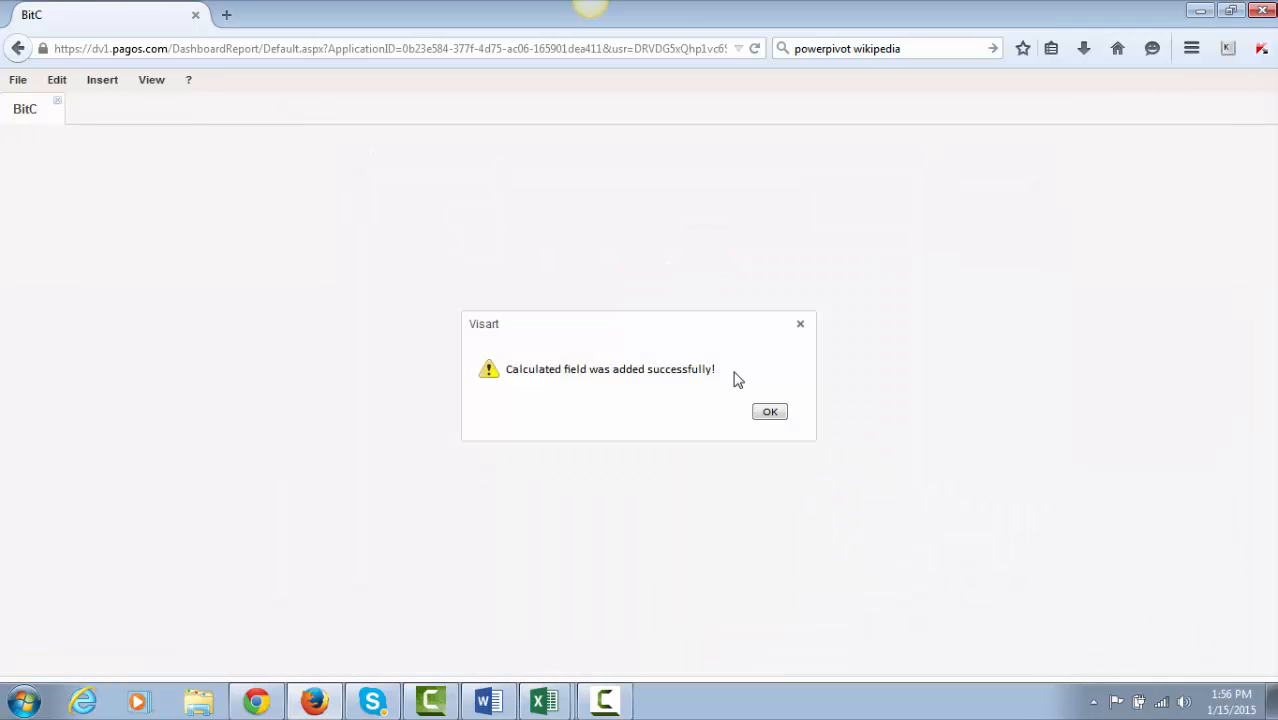
pyautogui.click(768, 413)
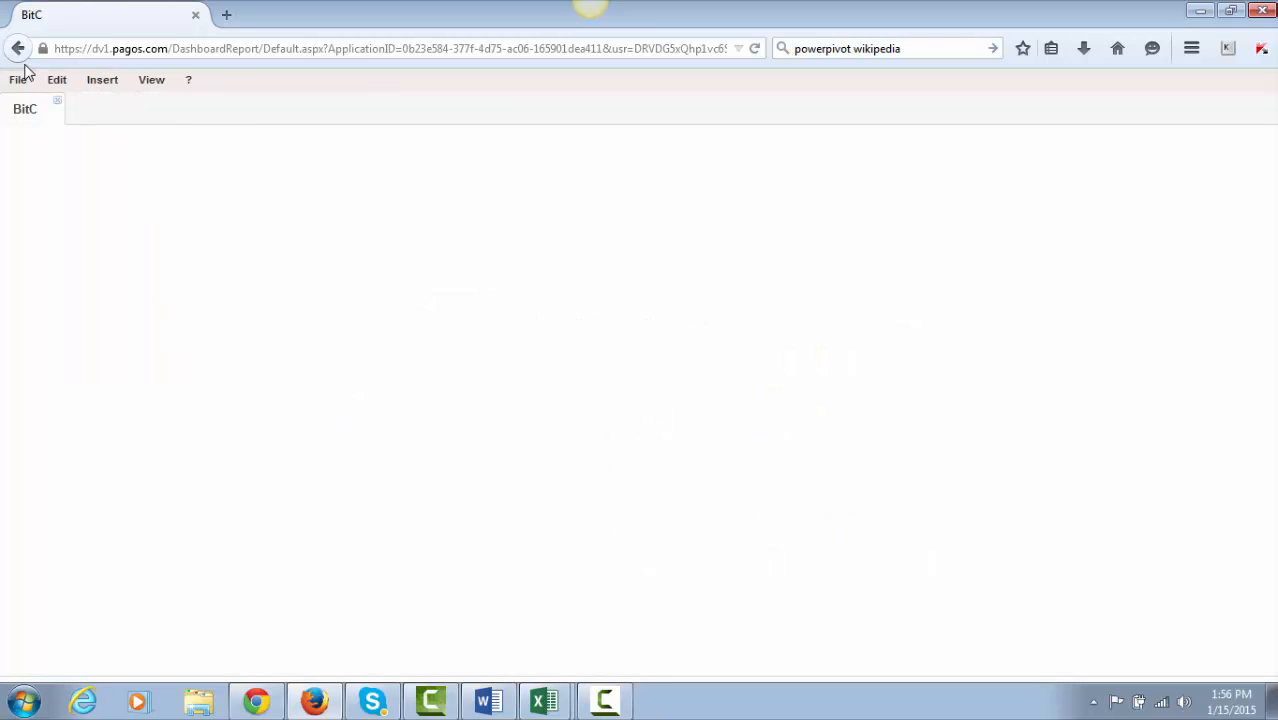
pyautogui.click(56, 80)
pyautogui.click(128, 421)
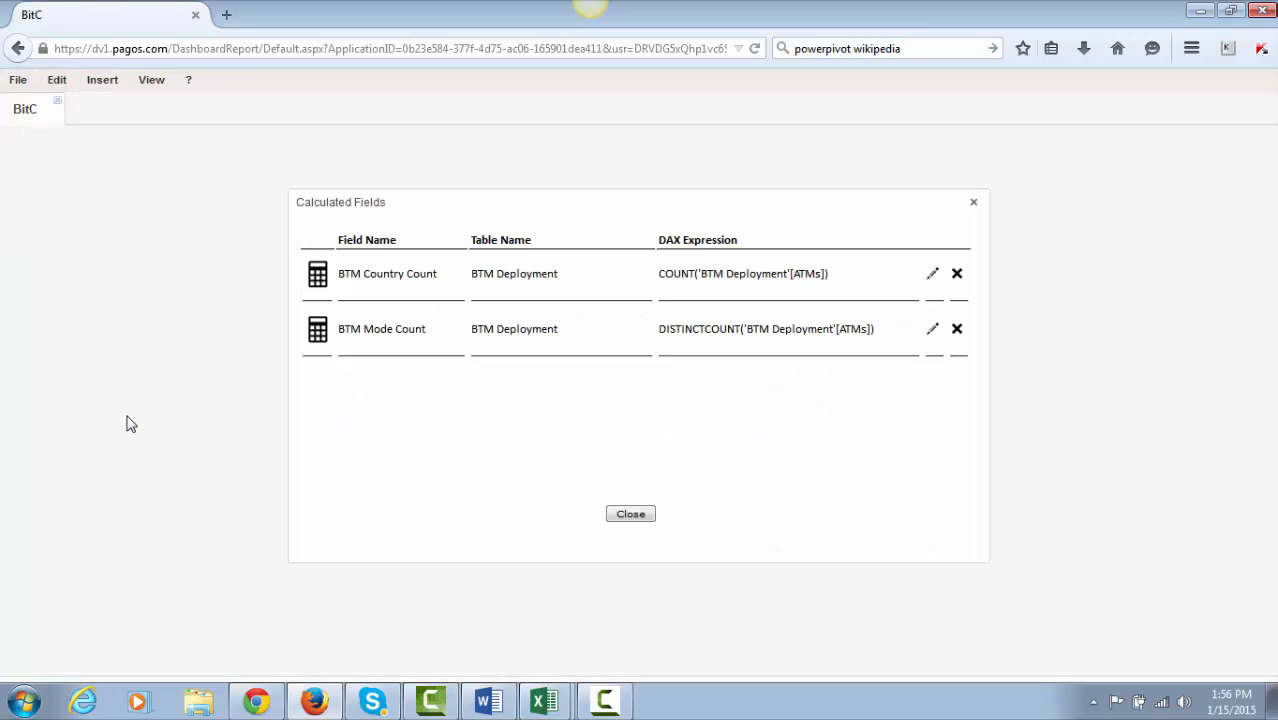
# Step: Close the calculated fields list and insert a grid based on the BTM Deployment table
pyautogui.click(650, 516)
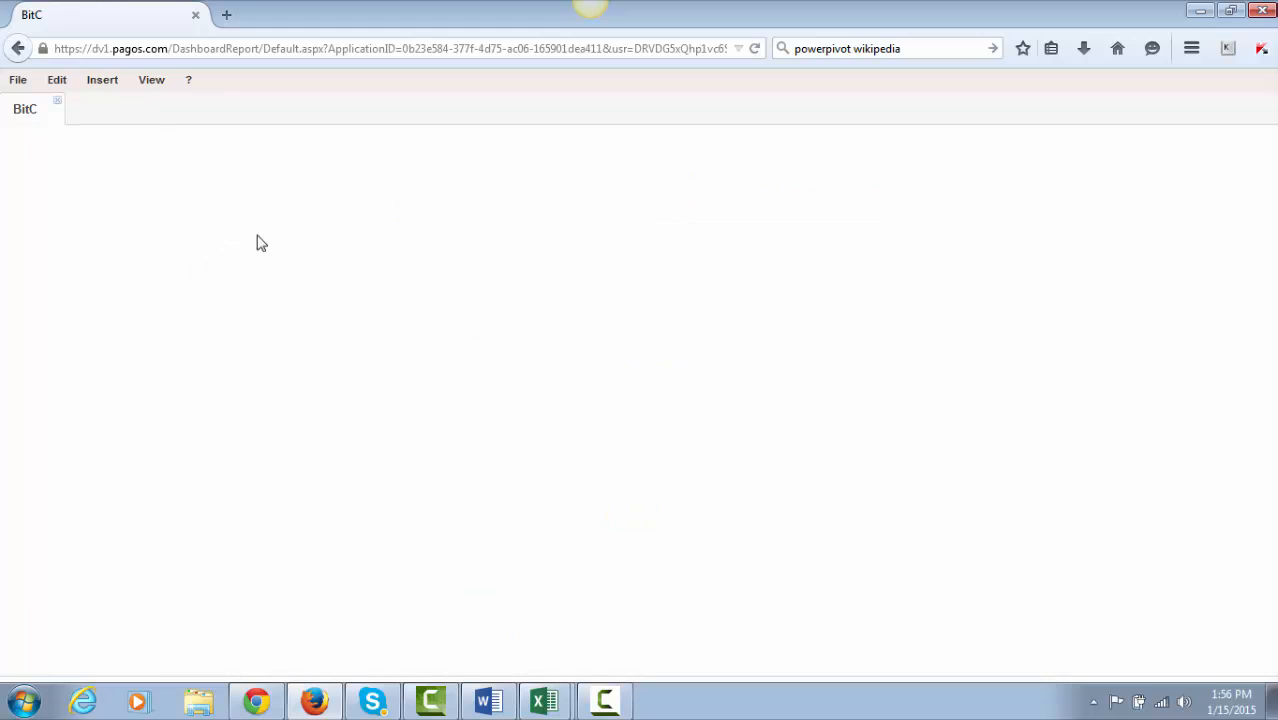
pyautogui.click(100, 82)
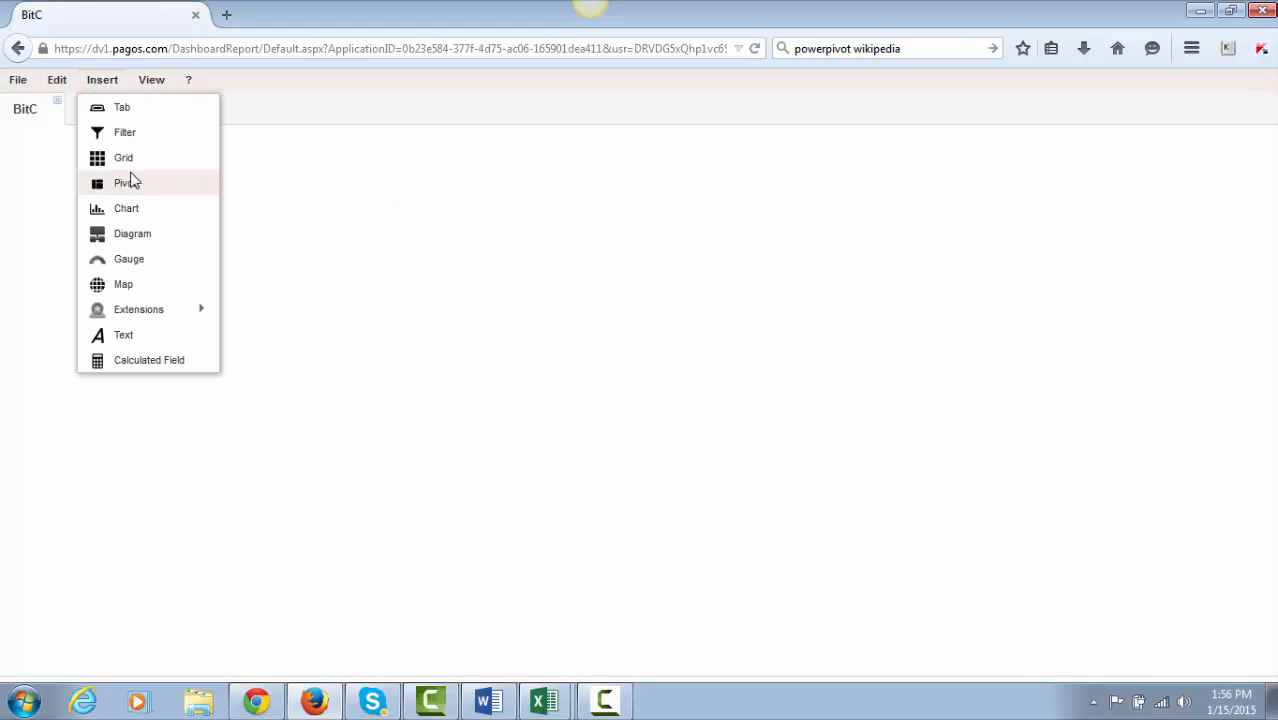
pyautogui.click(131, 159)
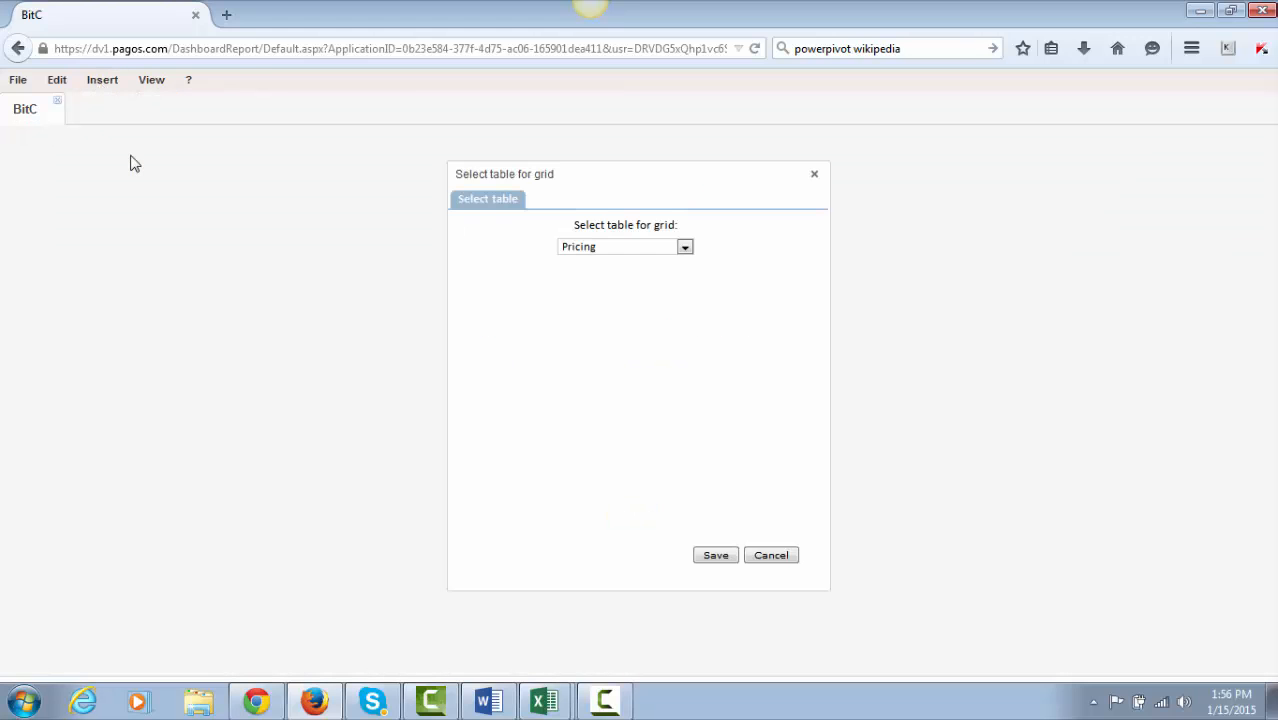
pyautogui.click(684, 246)
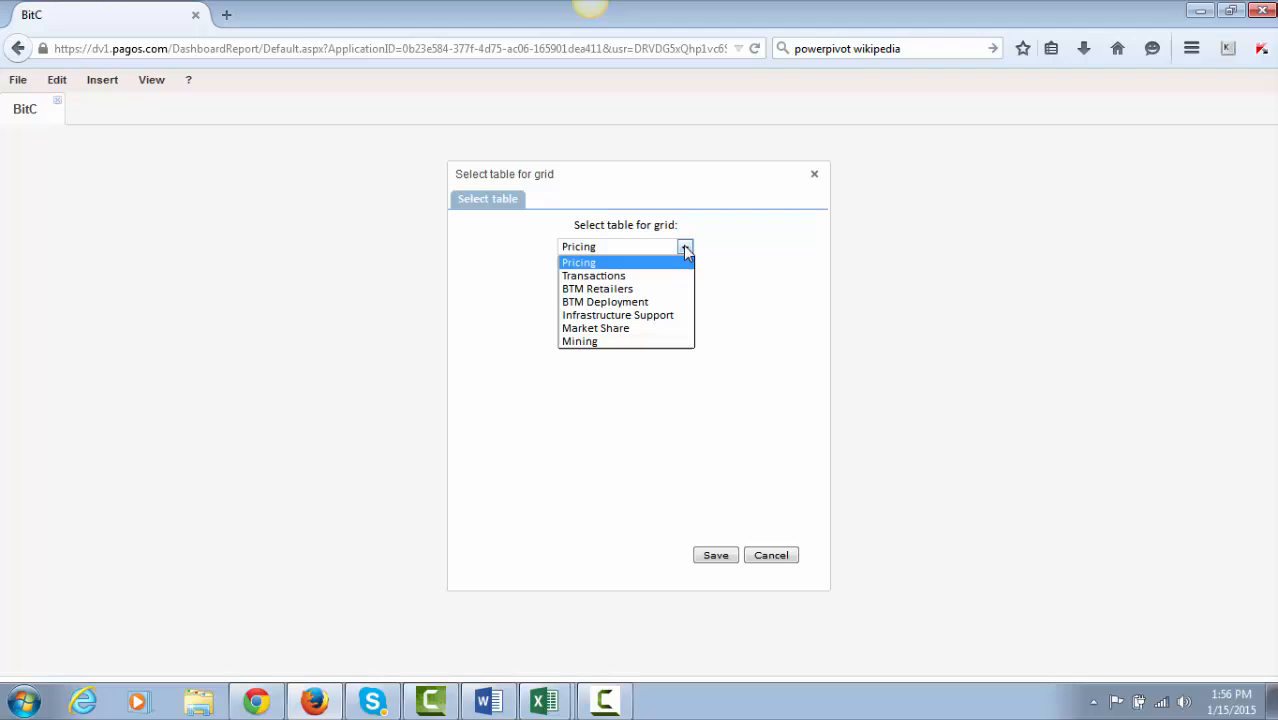
pyautogui.click(637, 302)
pyautogui.click(716, 558)
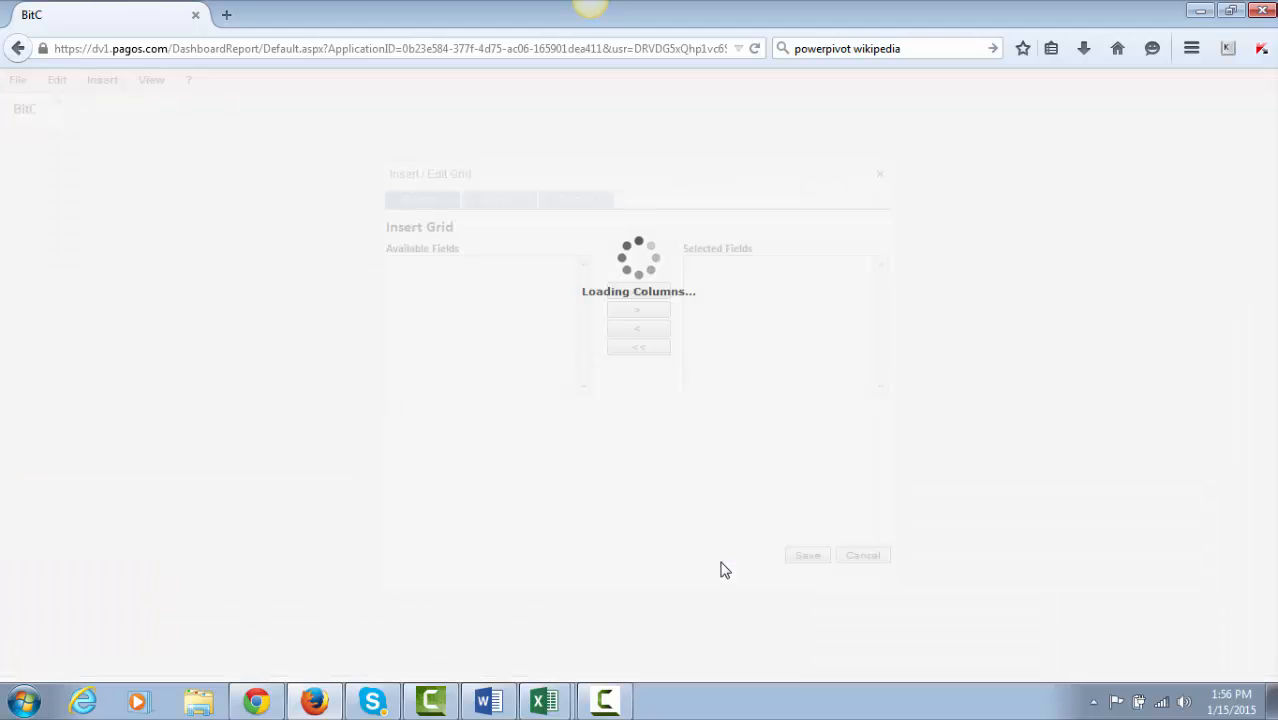
# Step: Add the BTM Country Count and BTM Mode Count fields to the grid, save it, and check its rows
pyautogui.click(473, 279)
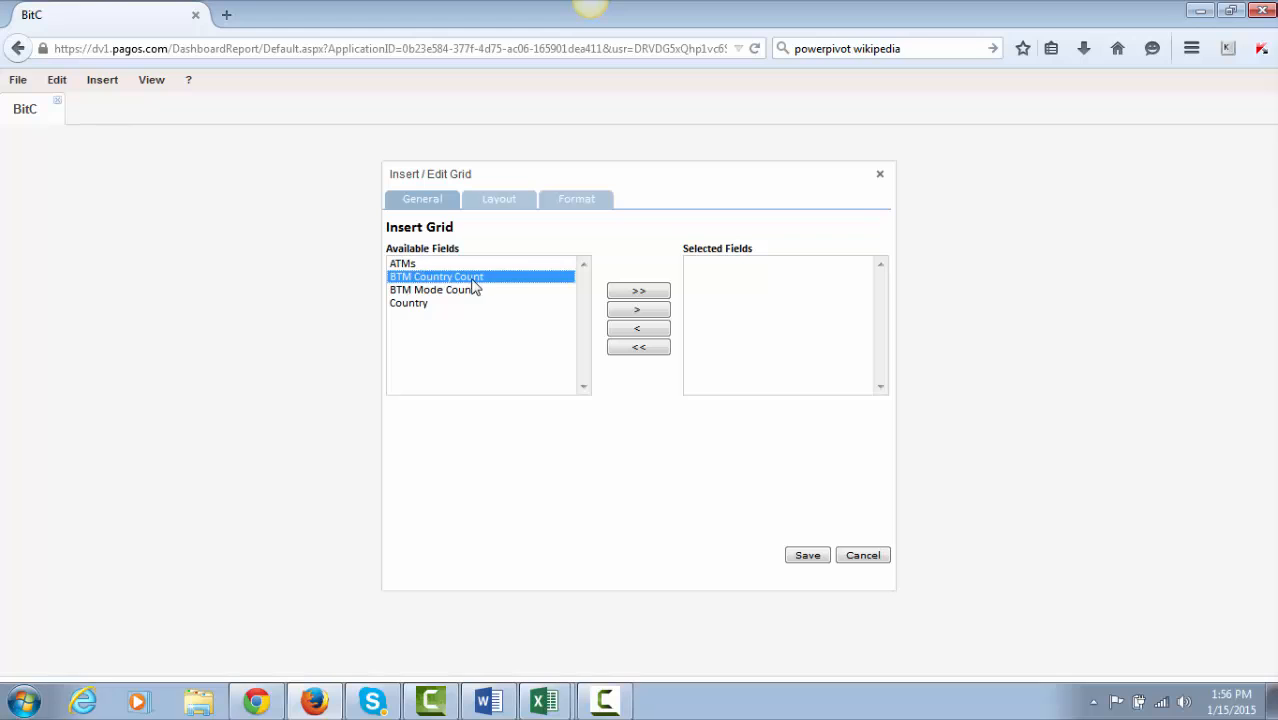
pyautogui.click(662, 310)
pyautogui.click(446, 280)
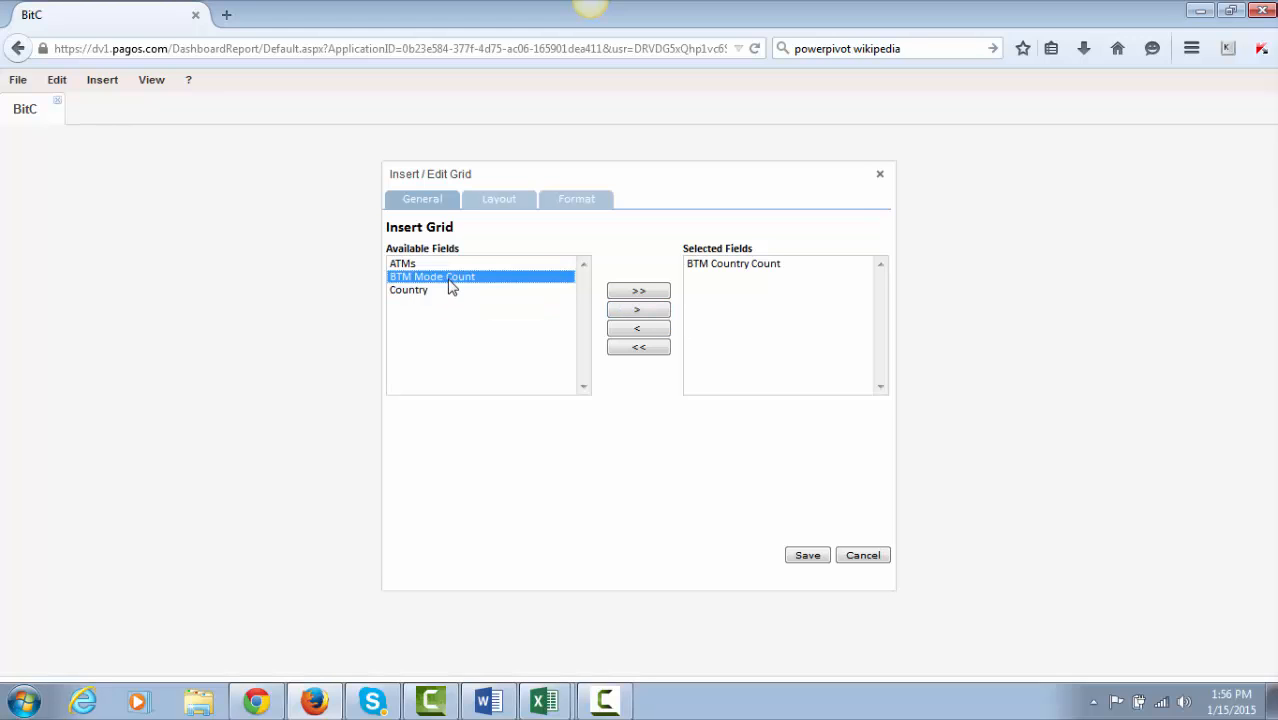
pyautogui.click(636, 312)
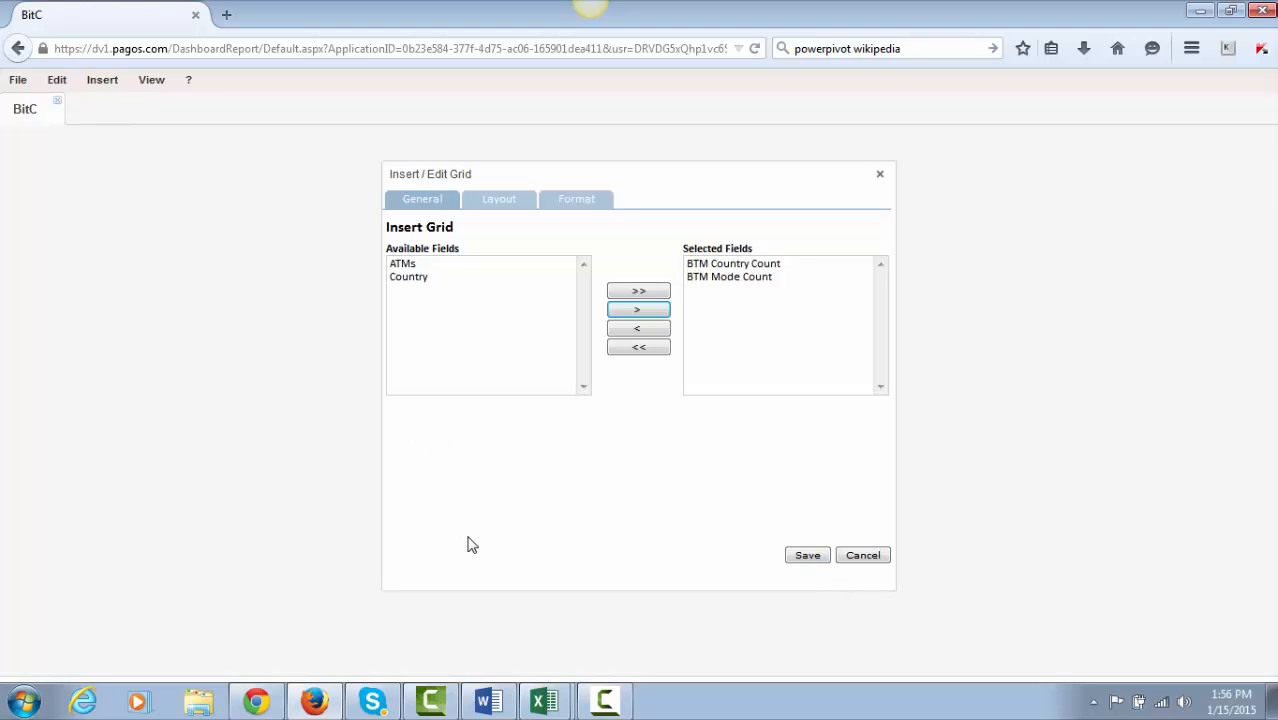
pyautogui.click(802, 555)
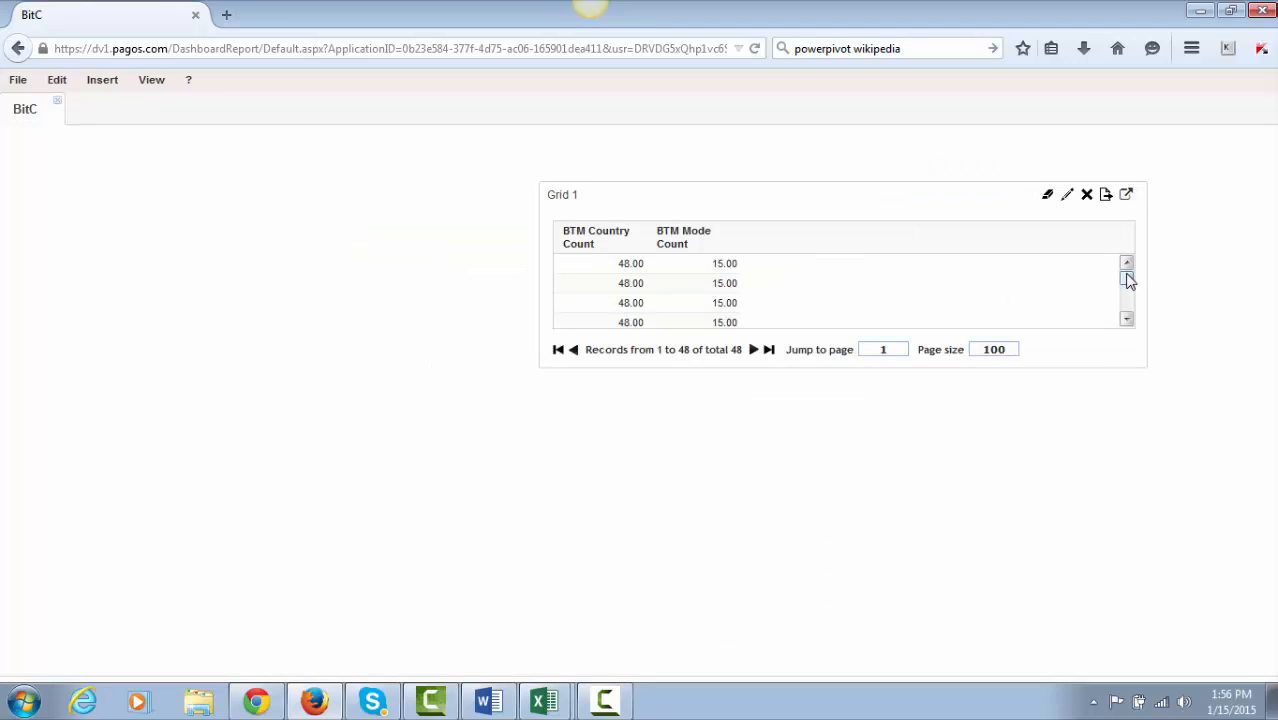
pyautogui.moveTo(1127, 280); pyautogui.dragTo(579, 200)
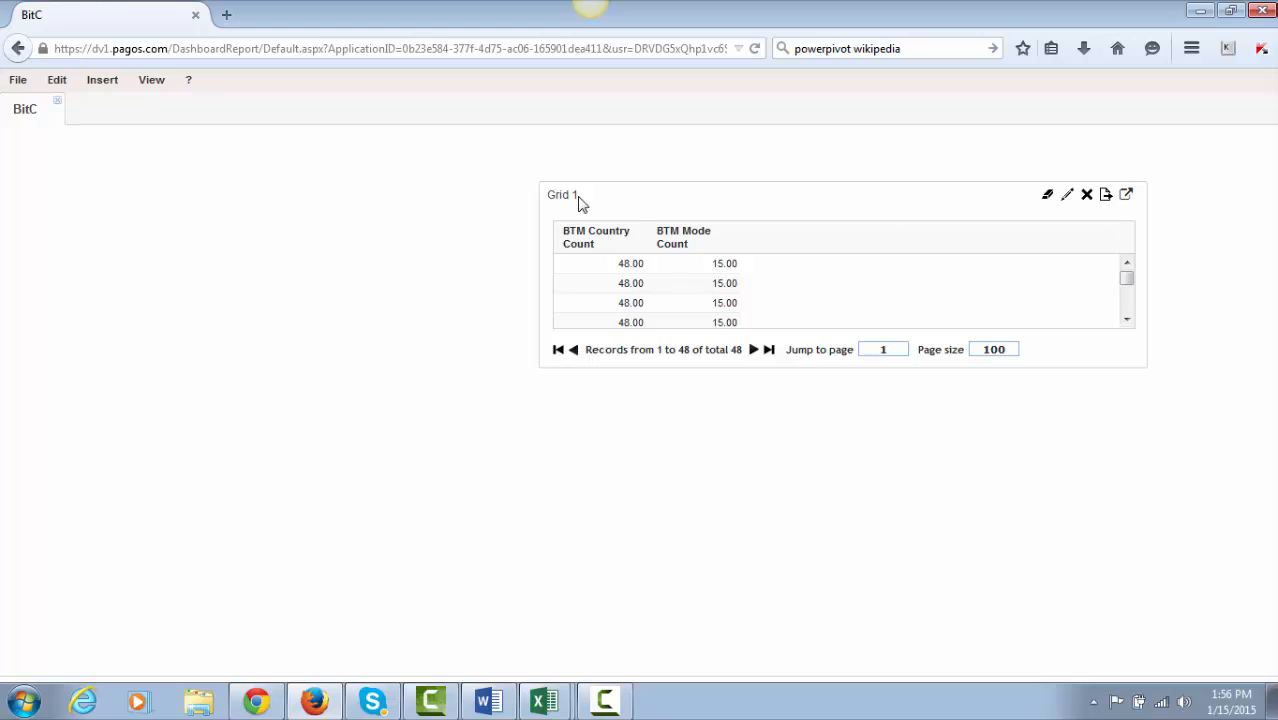
pyautogui.click(727, 286)
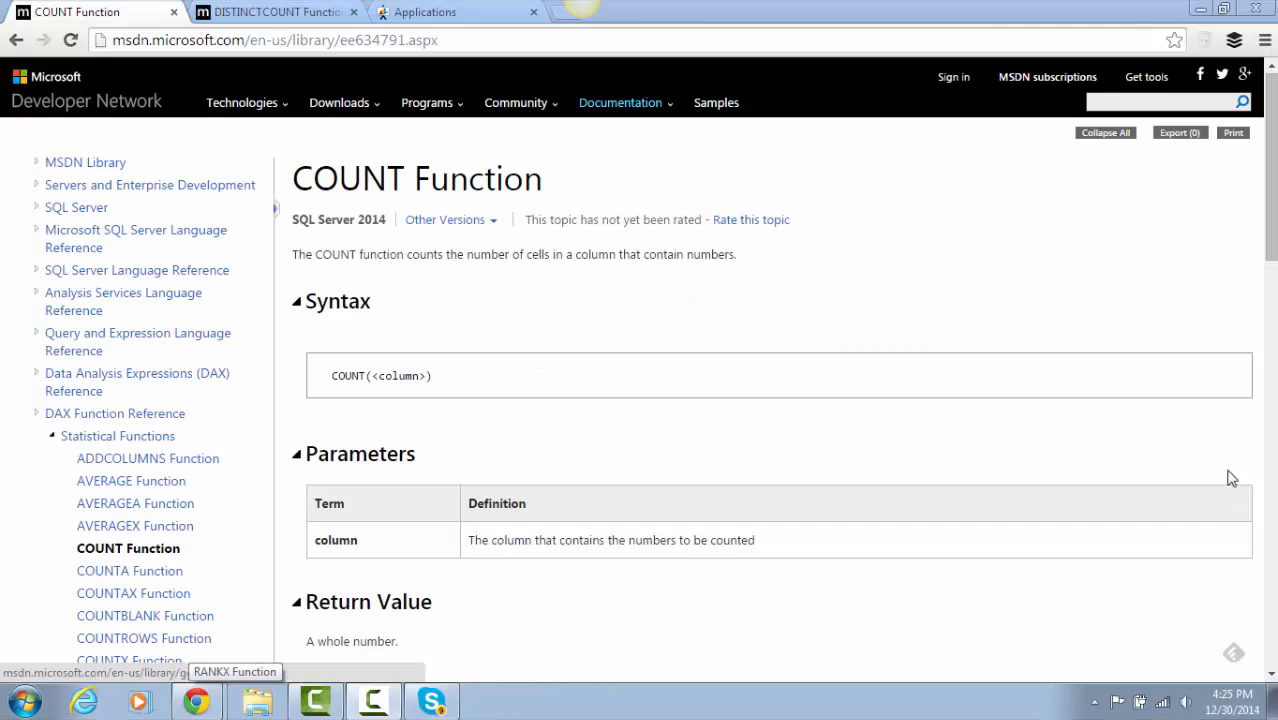
# Step: Read the MSDN reference pages for the COUNT and DISTINCTCOUNT functions and the Visart wiki page on Pivot Tables
pyautogui.moveTo(1272, 216); pyautogui.dragTo(1273, 242)
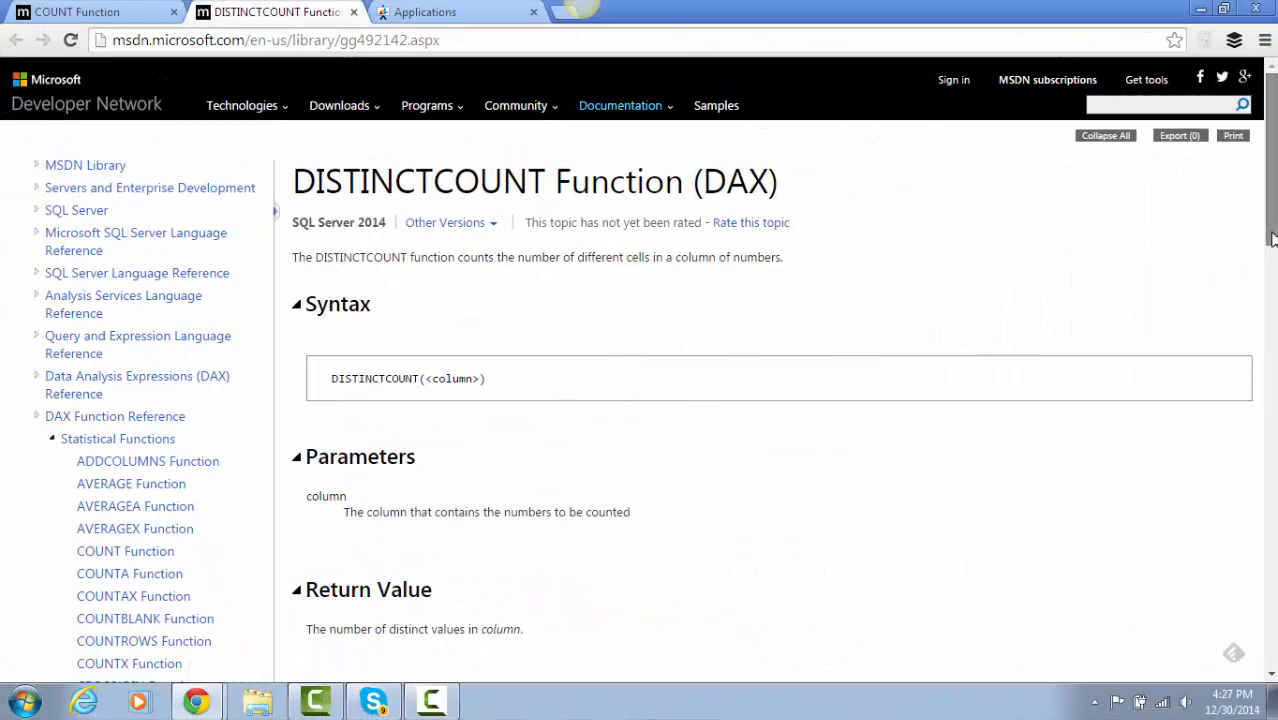
pyautogui.moveTo(1272, 238); pyautogui.dragTo(1273, 284)
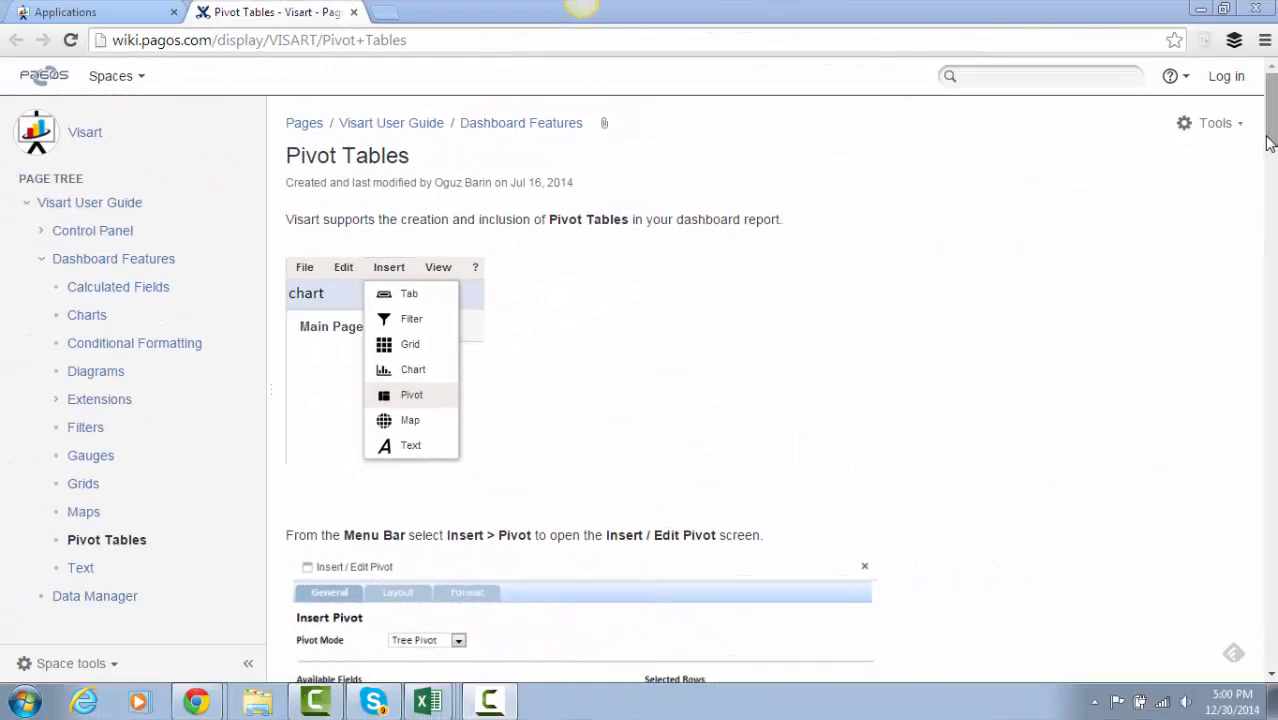
pyautogui.moveTo(1270, 140); pyautogui.dragTo(1273, 345)
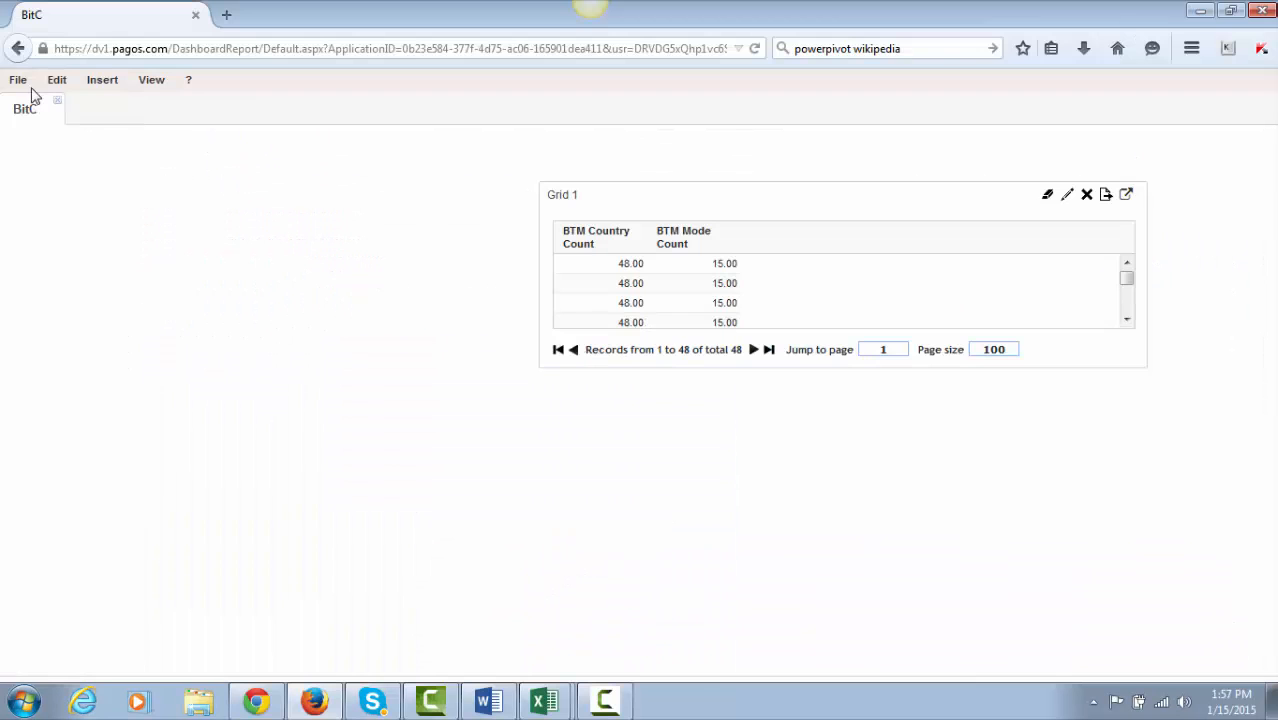
# Step: Save the BitC report with its new grid and dismiss the confirmation
pyautogui.click(22, 82)
pyautogui.click(42, 135)
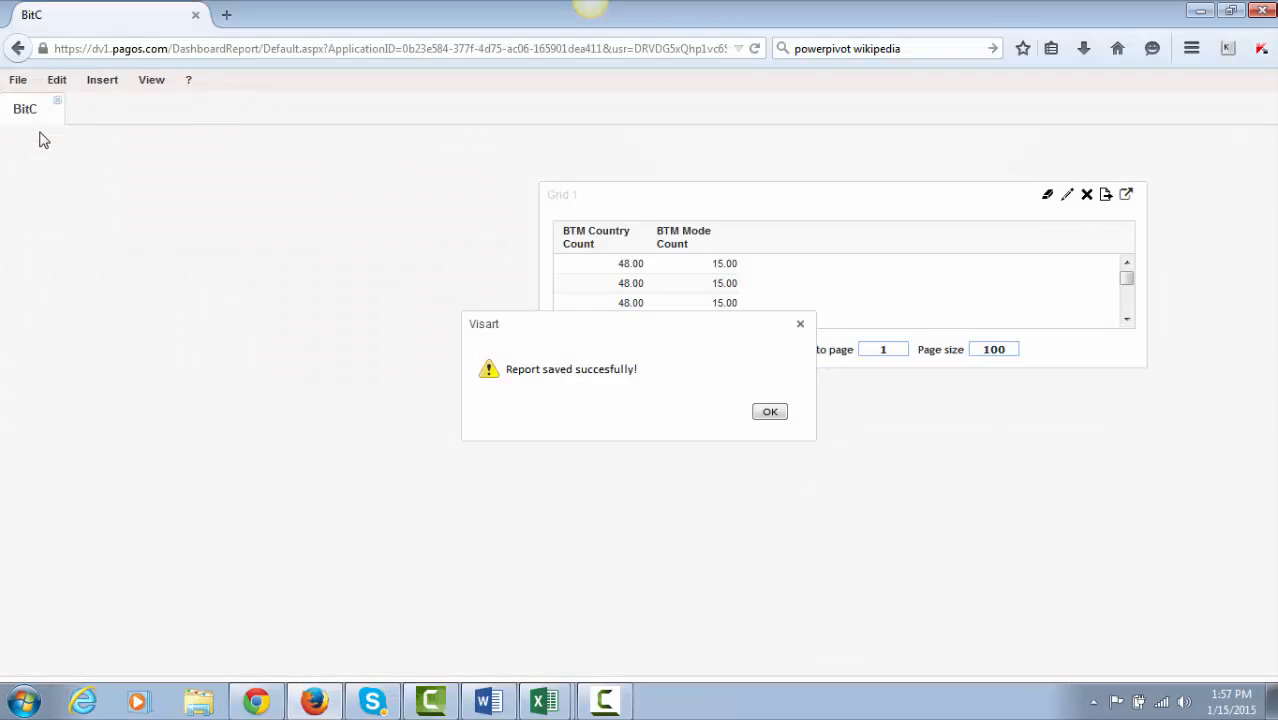
pyautogui.click(769, 410)
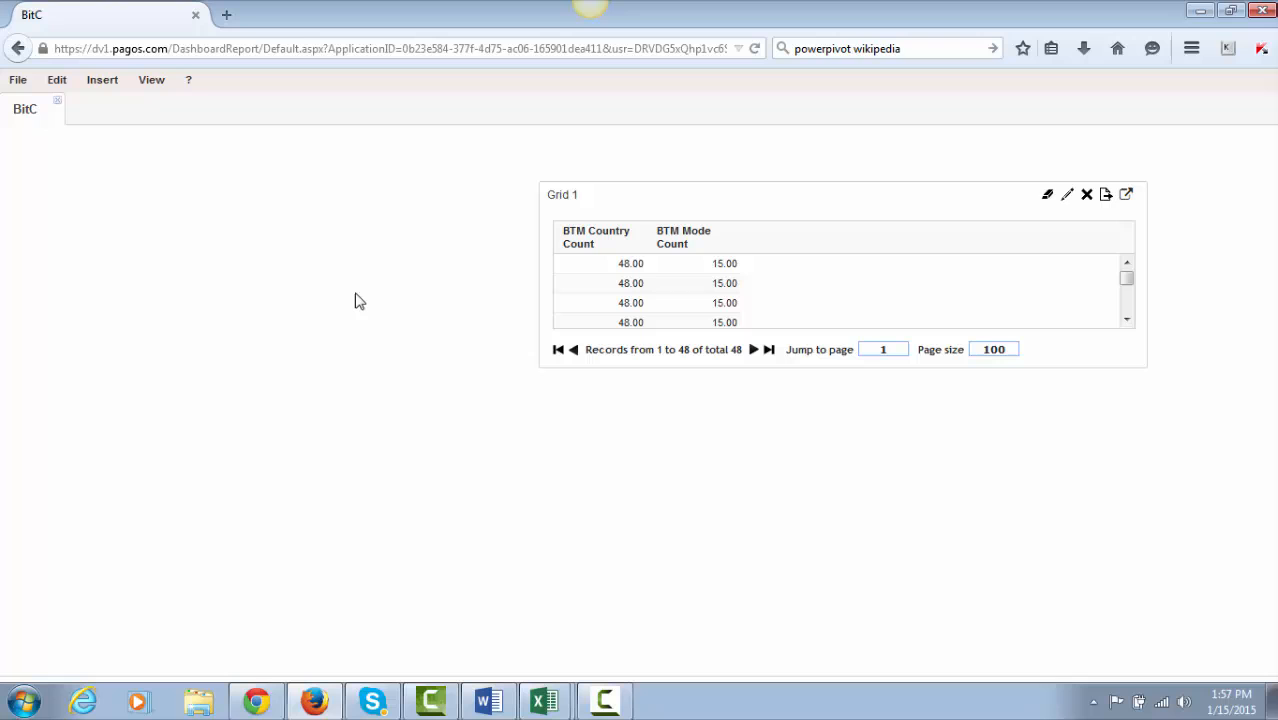
# Step: Return to the Control Panel, saving the dashboard on the way, and reopen the BitC report from the applications list
pyautogui.click(22, 86)
pyautogui.click(42, 108)
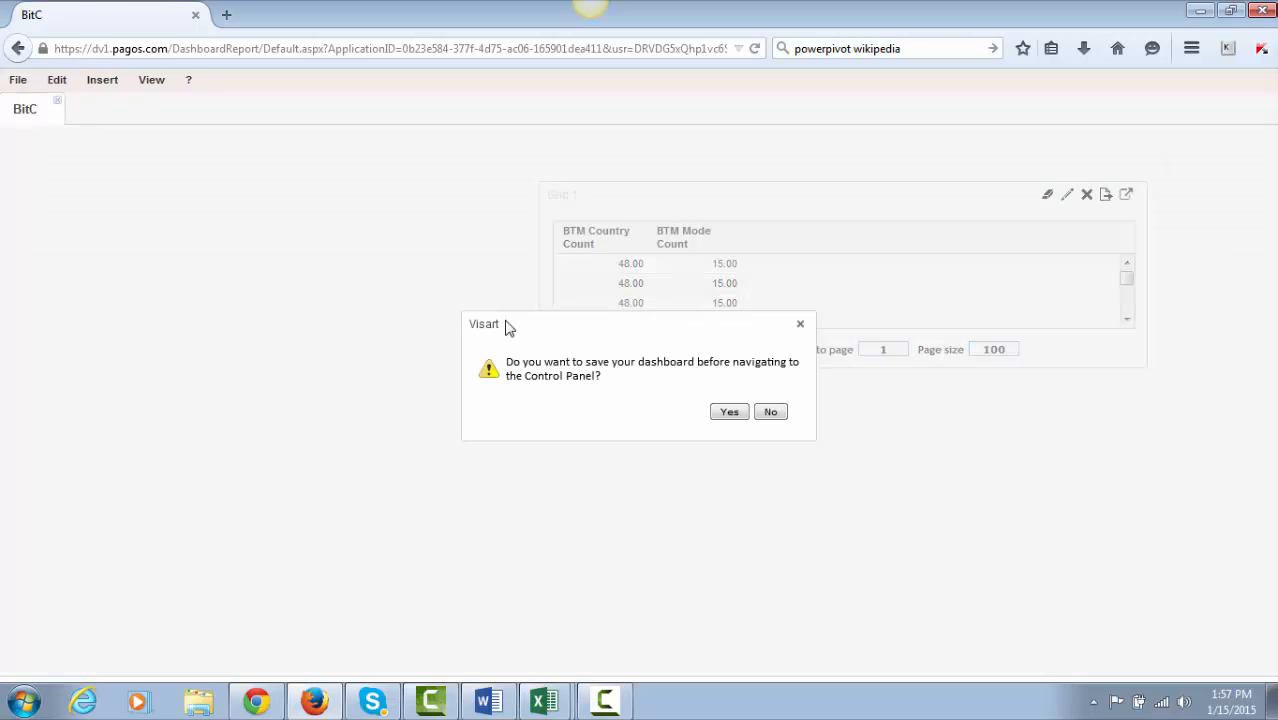
pyautogui.click(741, 412)
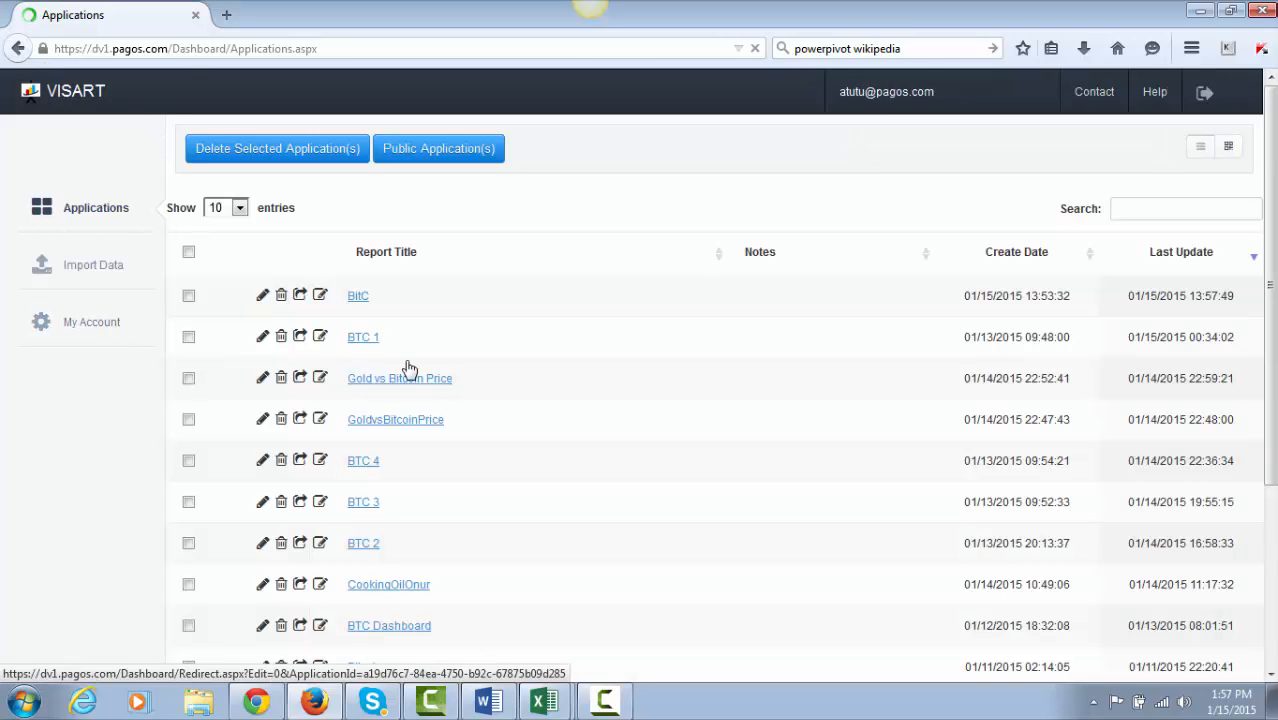
pyautogui.click(363, 302)
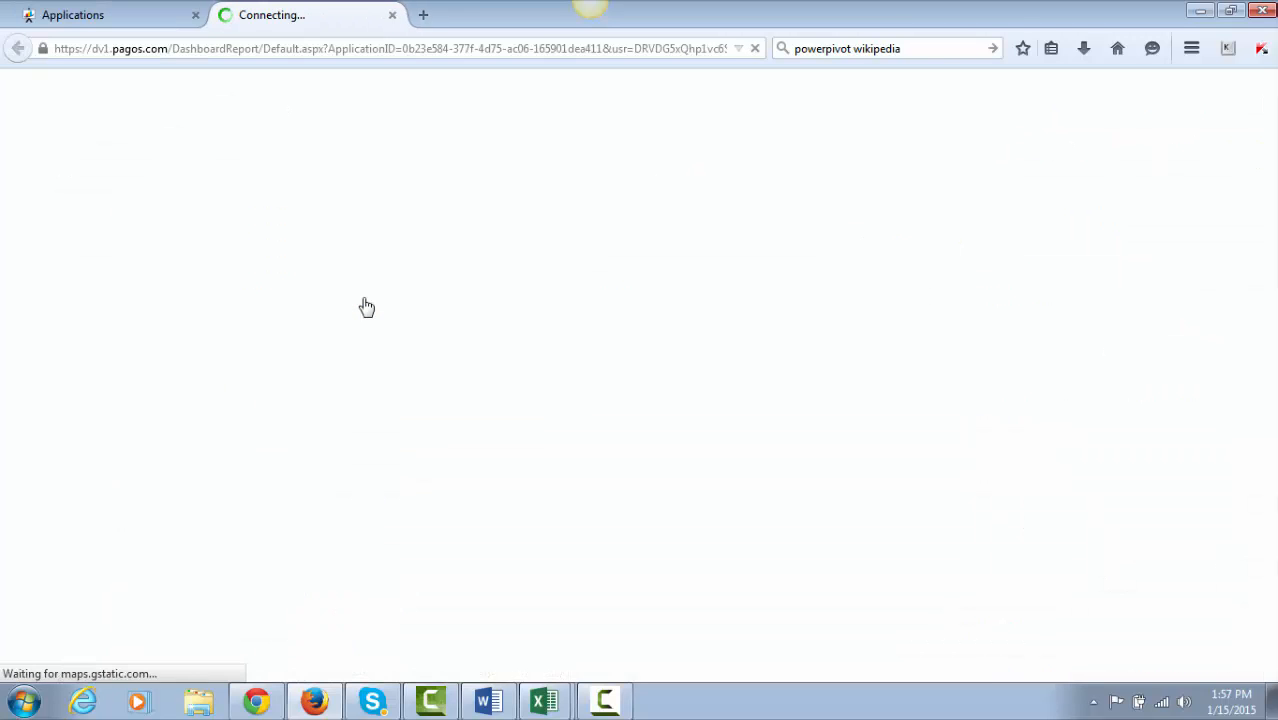